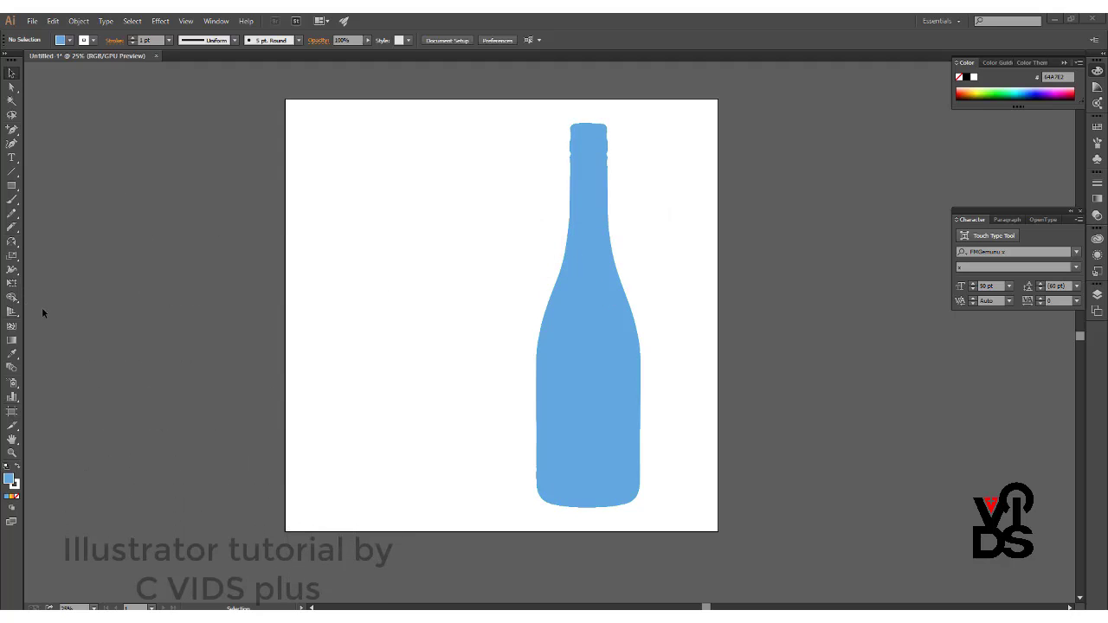
Step: Type the large black Sinhala word හවසට in FMGemunu near the top-left and select it
left_click(12, 158)
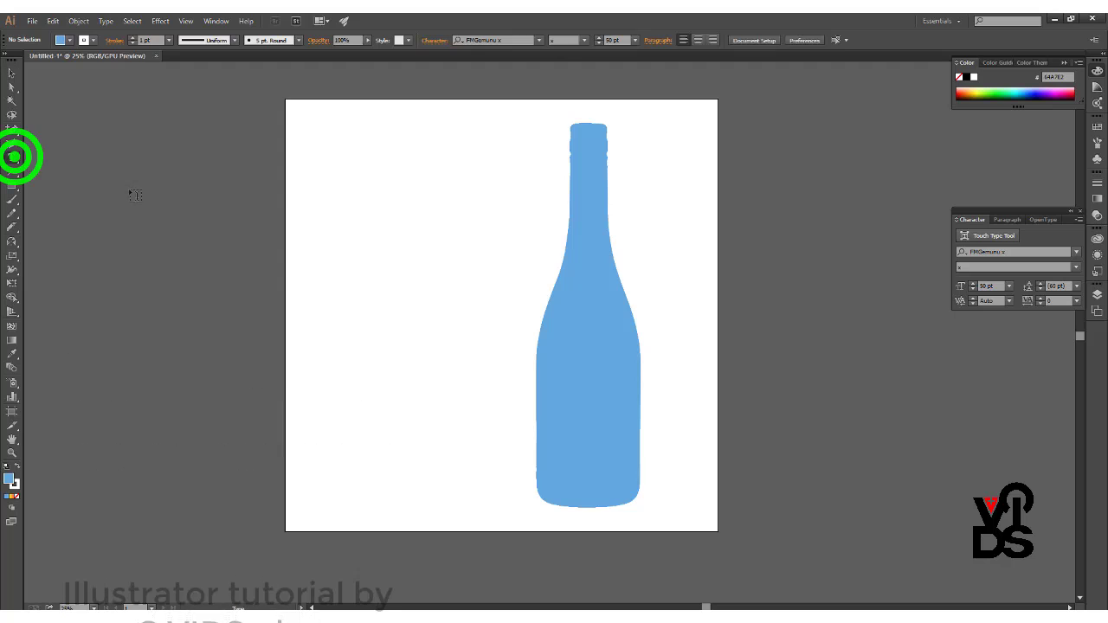
left_click(334, 205)
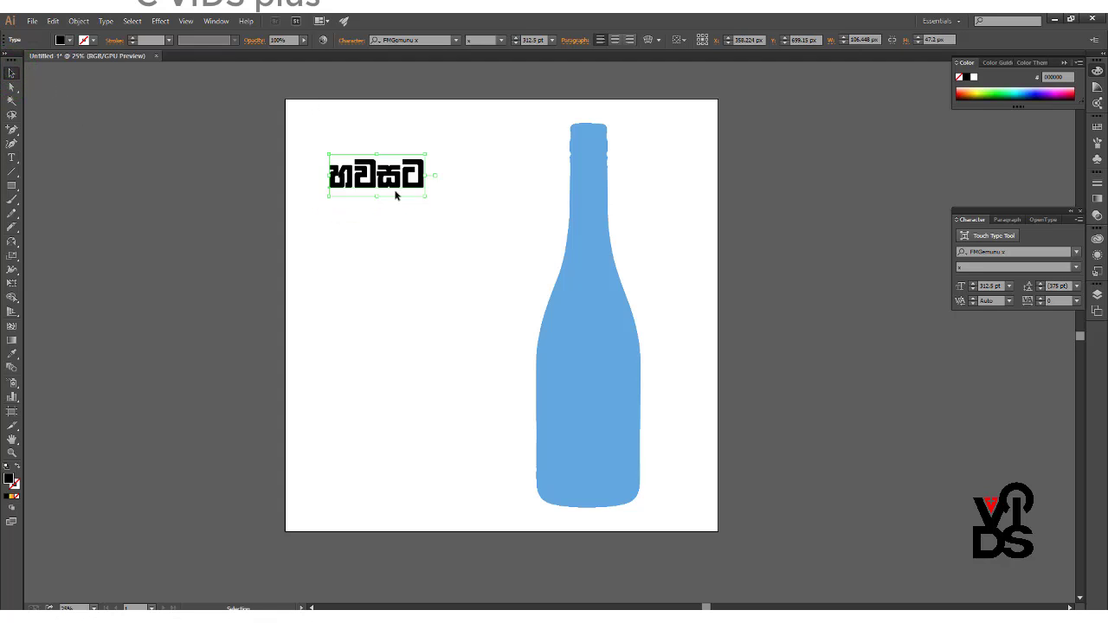
left_click(398, 179)
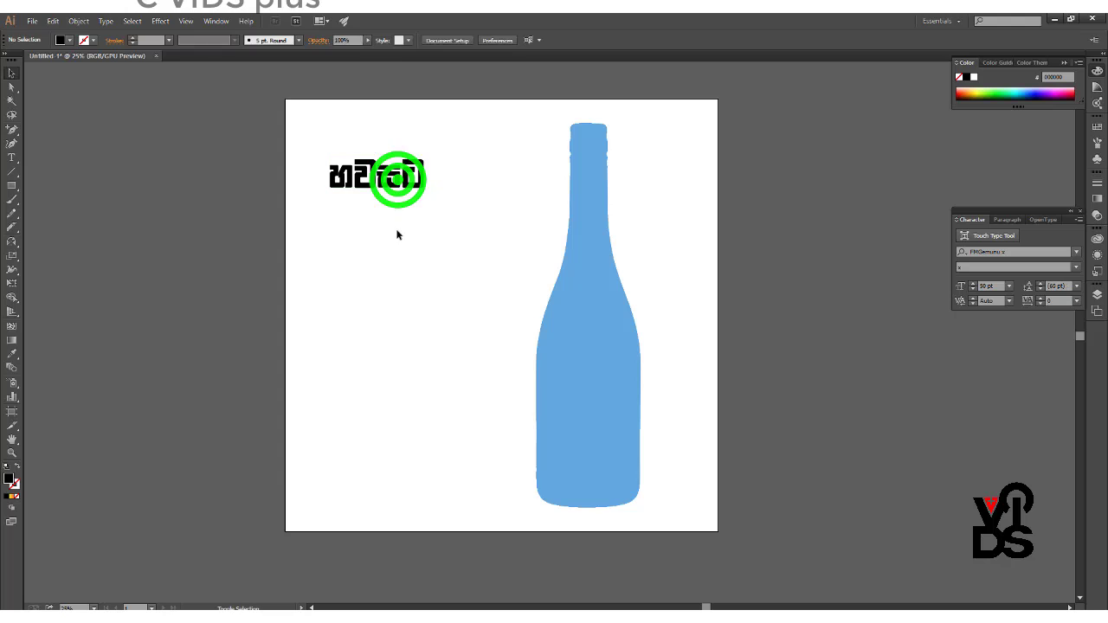
left_click(400, 184)
Step: Duplicate the word twice below and retype the copies as සෙට් and වෙමුද?
left_click_drag(400, 219, 400, 289)
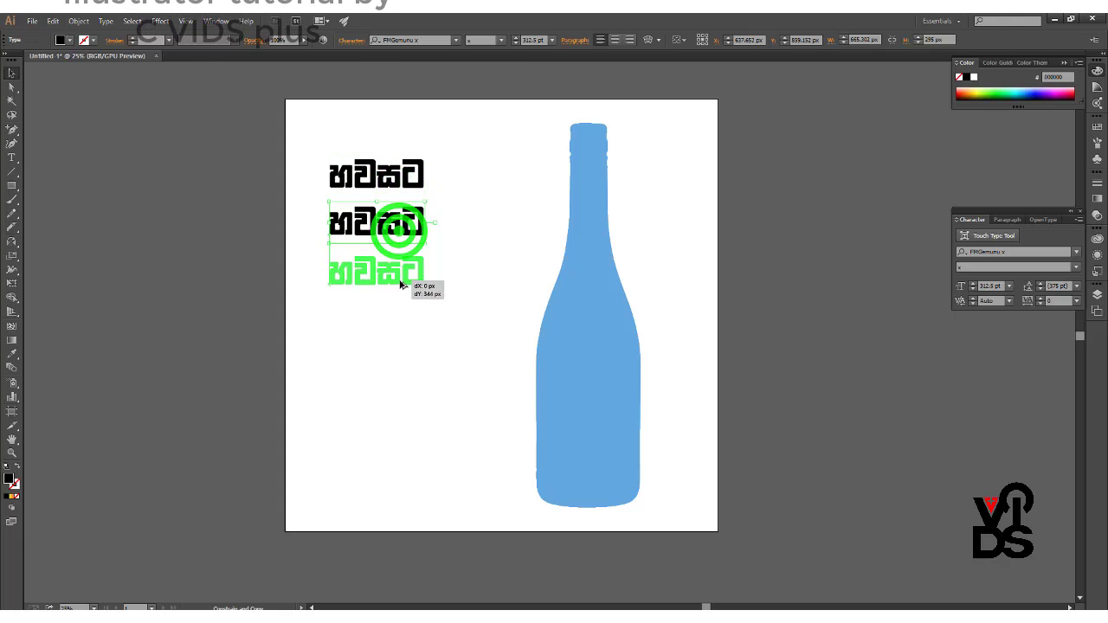
left_click(490, 261)
left_click(416, 230)
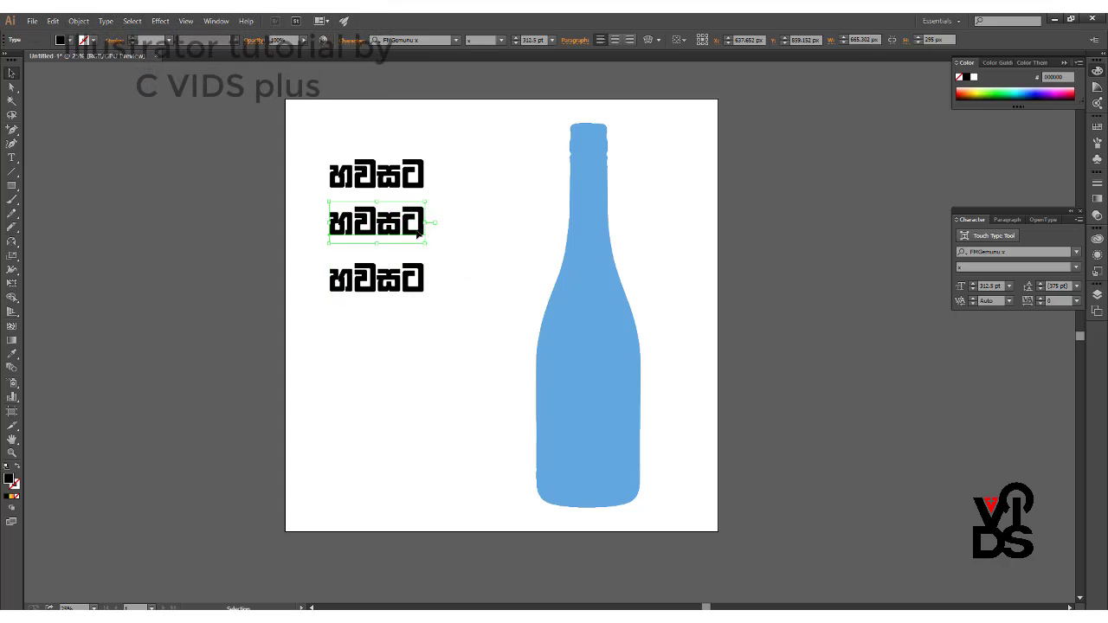
double_click(401, 225)
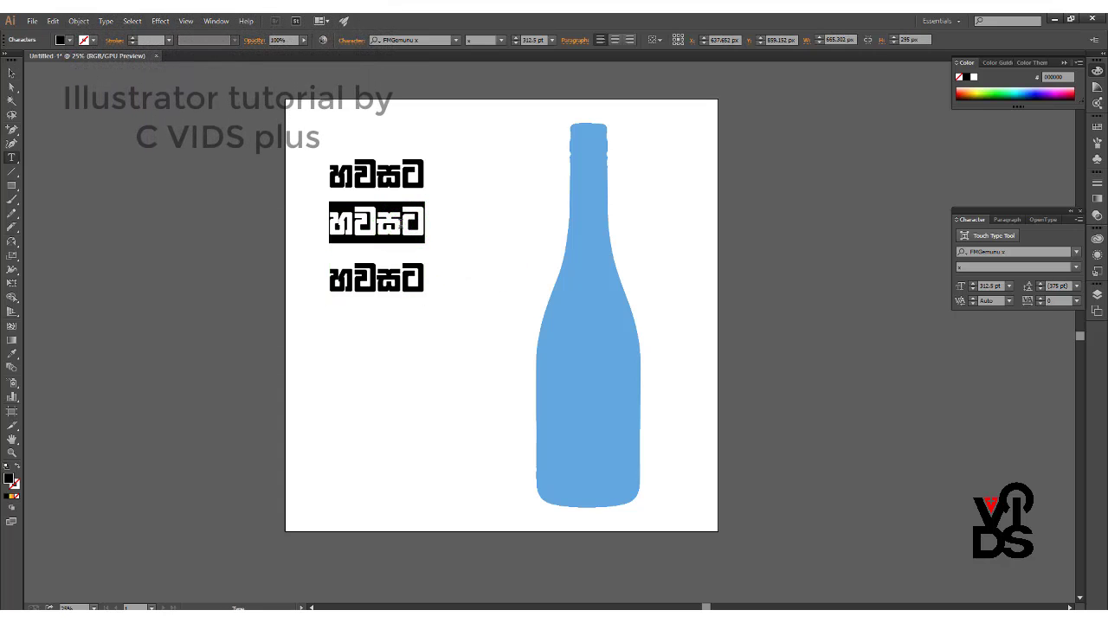
type("f")
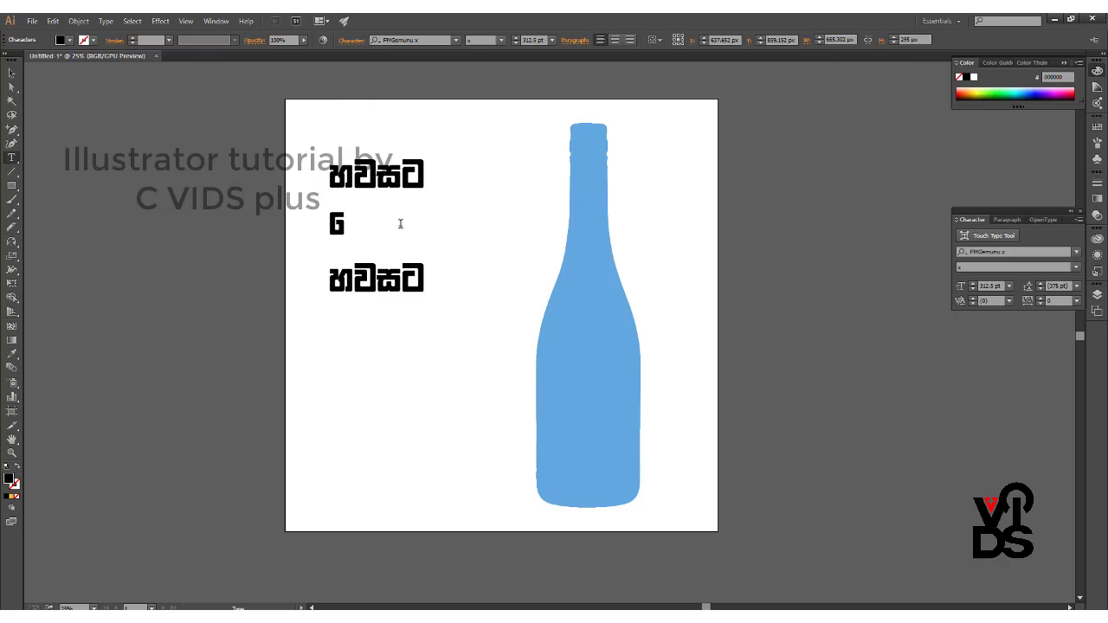
type("iga")
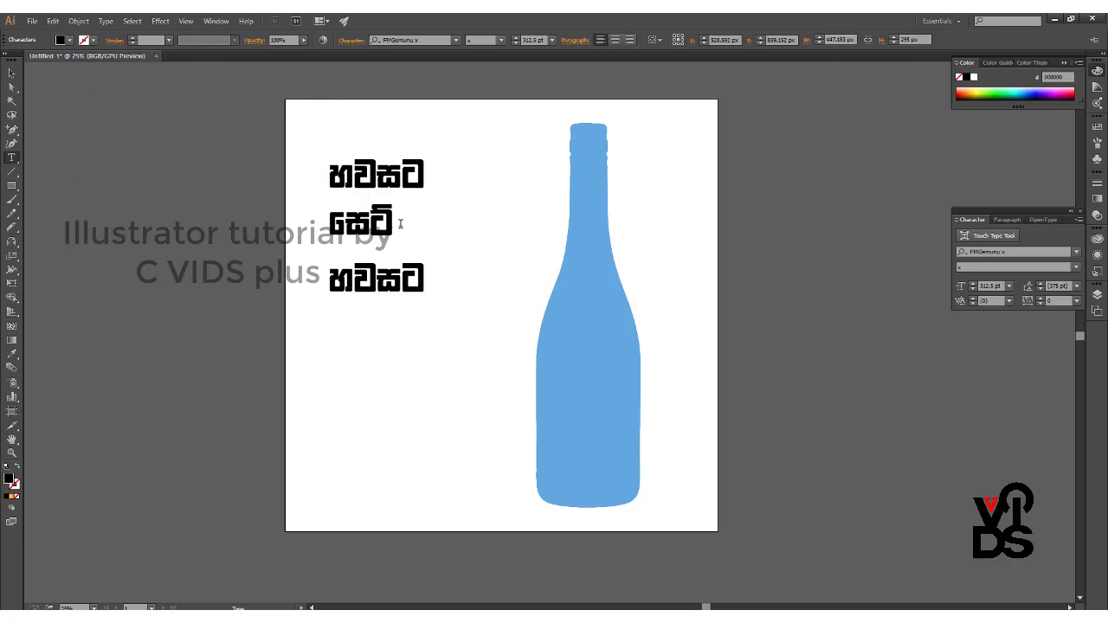
double_click(396, 278)
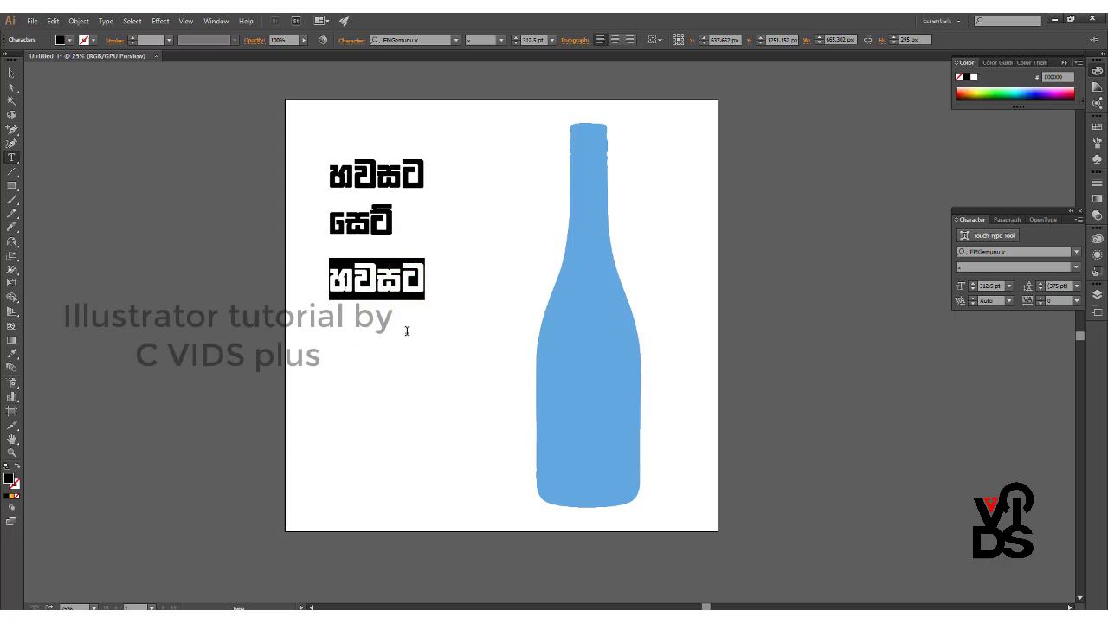
type("fjuqo")
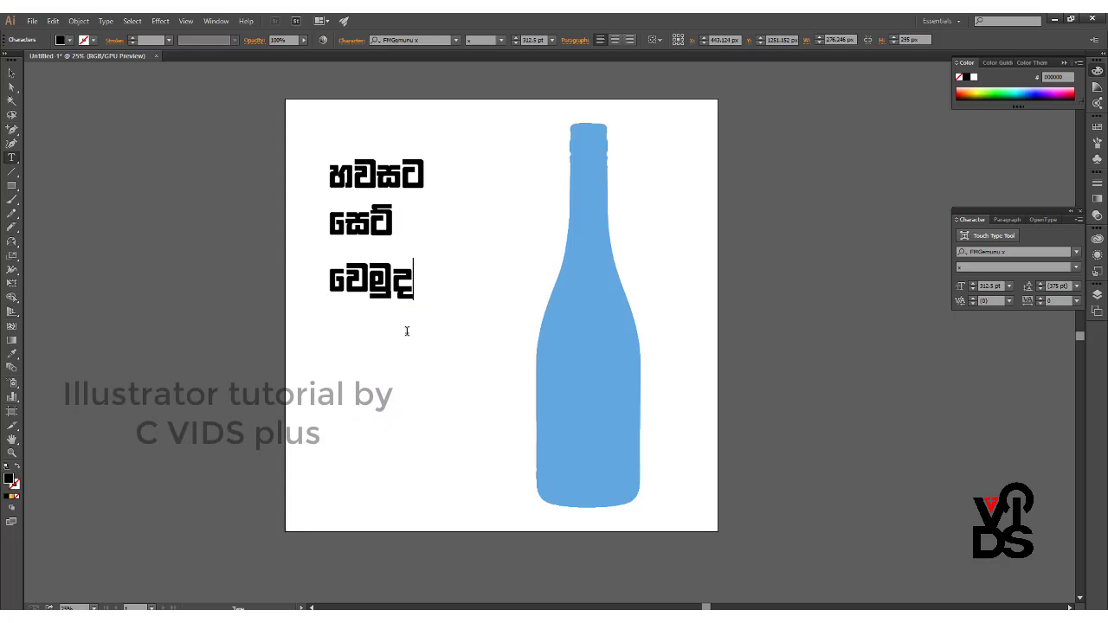
type("?")
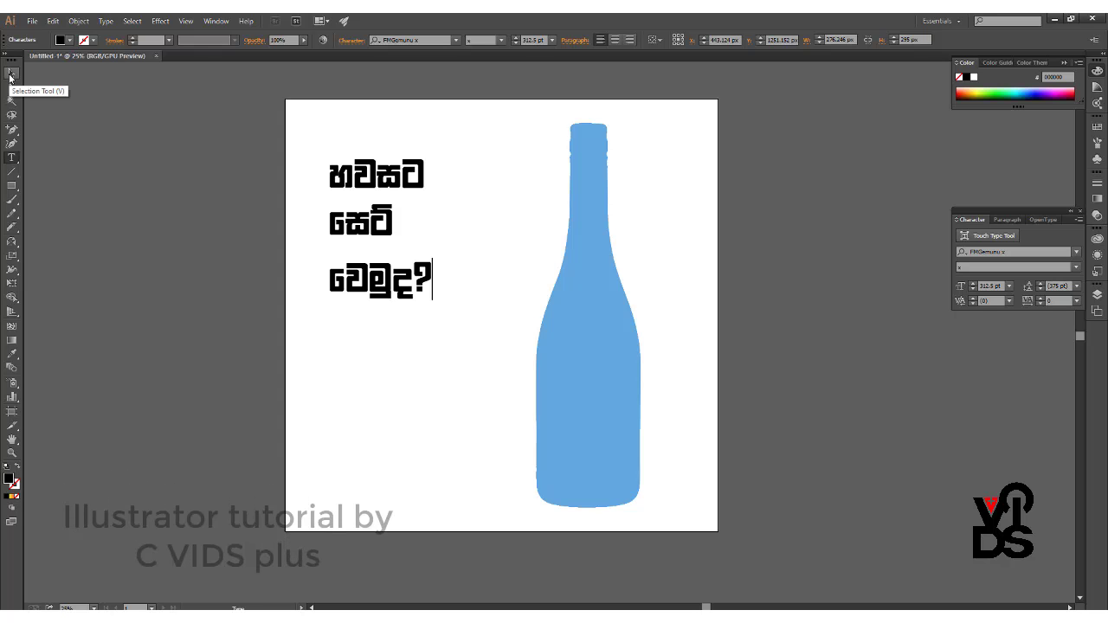
Step: Marquee-select the three Sinhala text lines and send them to the back, behind the bottle
left_click(10, 75)
left_click(152, 208)
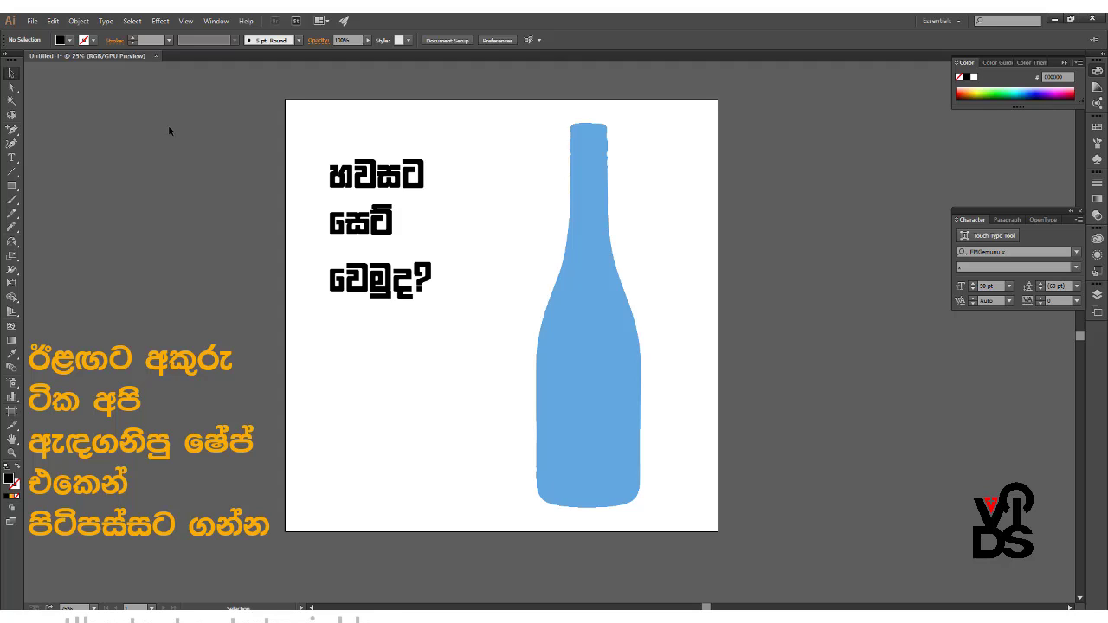
left_click_drag(164, 118, 438, 302)
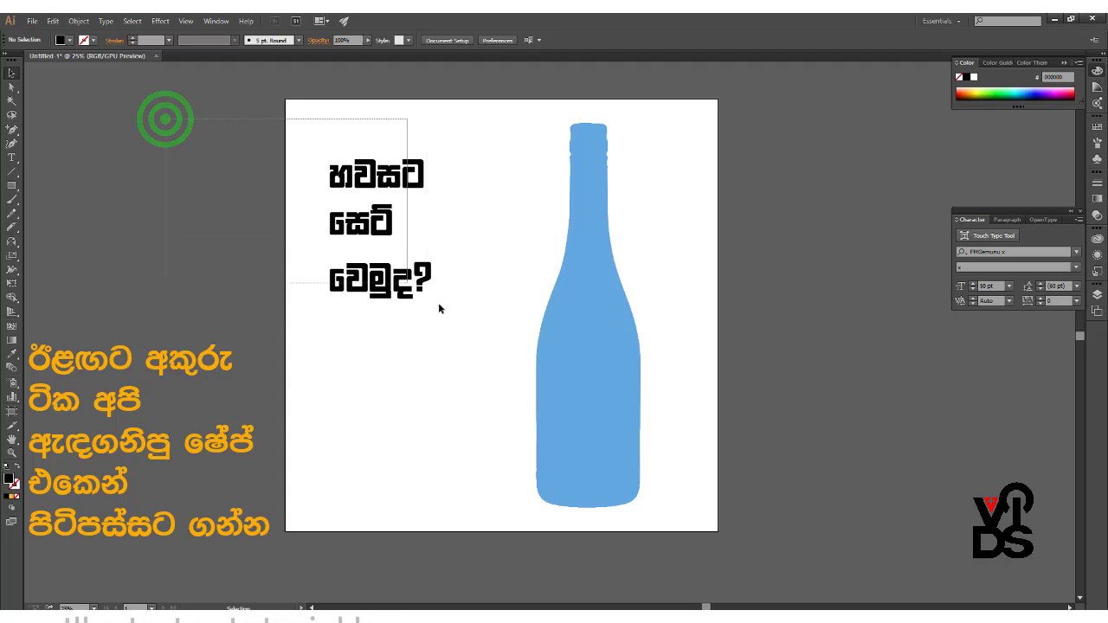
left_click_drag(490, 355, 490, 356)
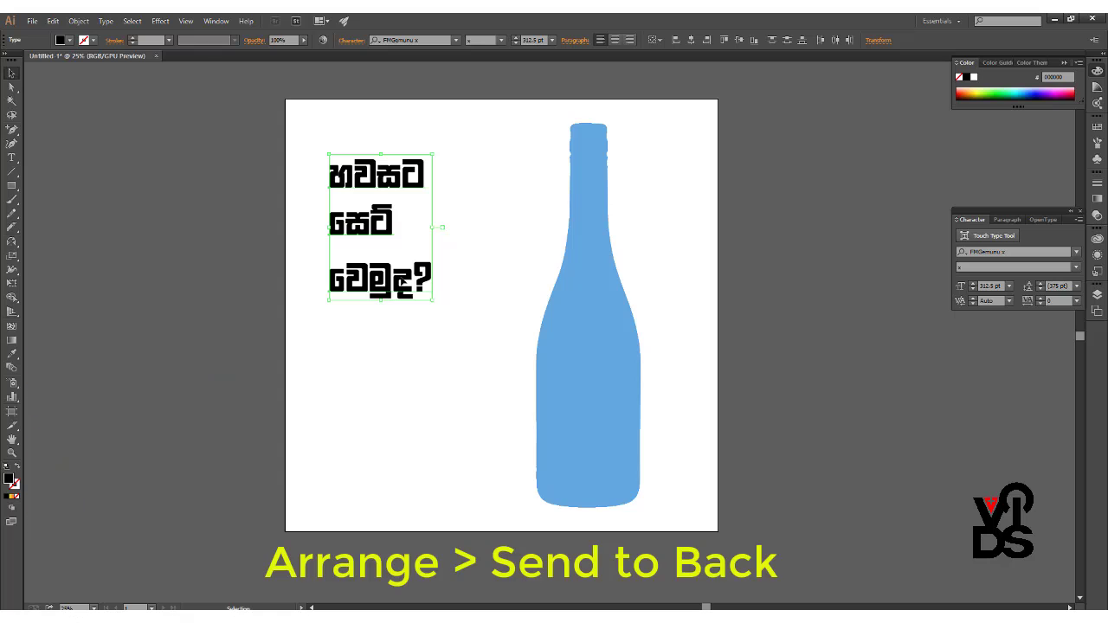
right_click(402, 281)
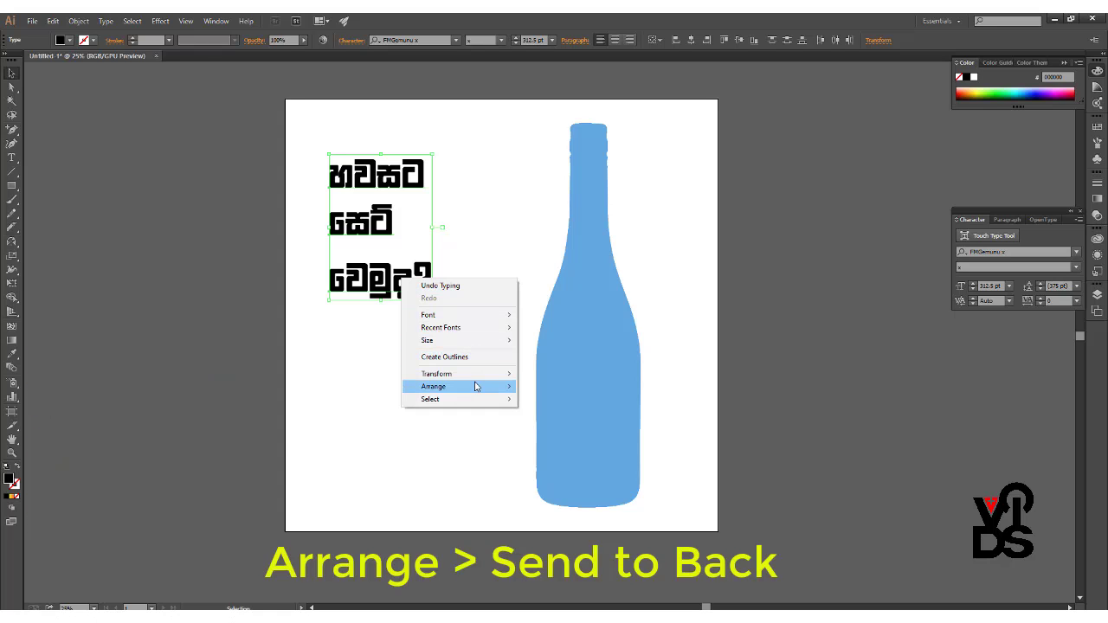
mouse_move(457, 386)
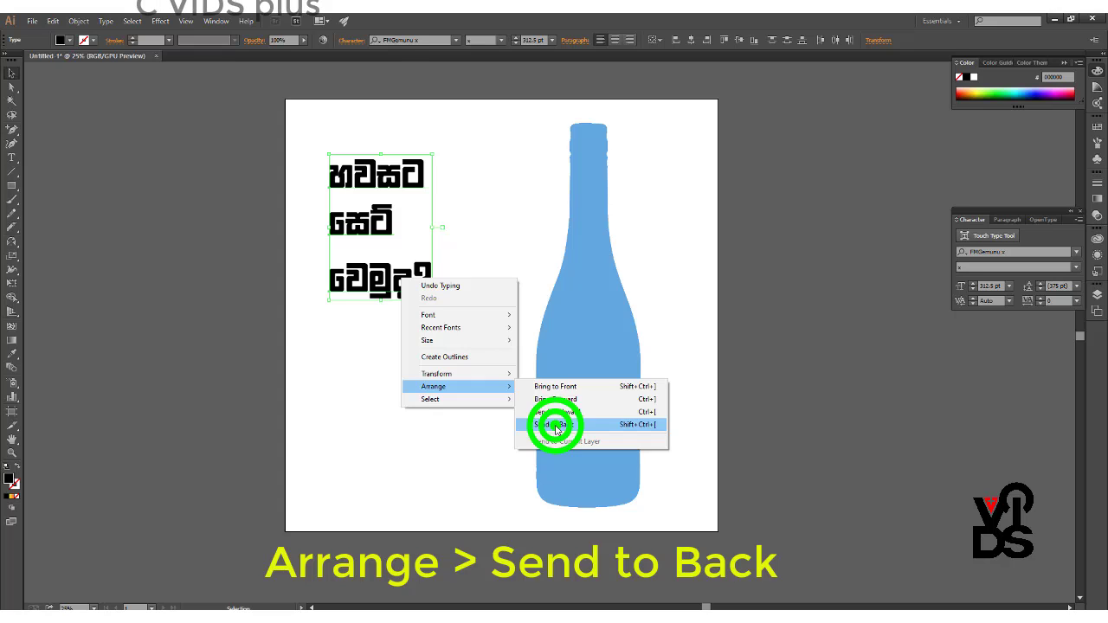
left_click(555, 425)
left_click(418, 328)
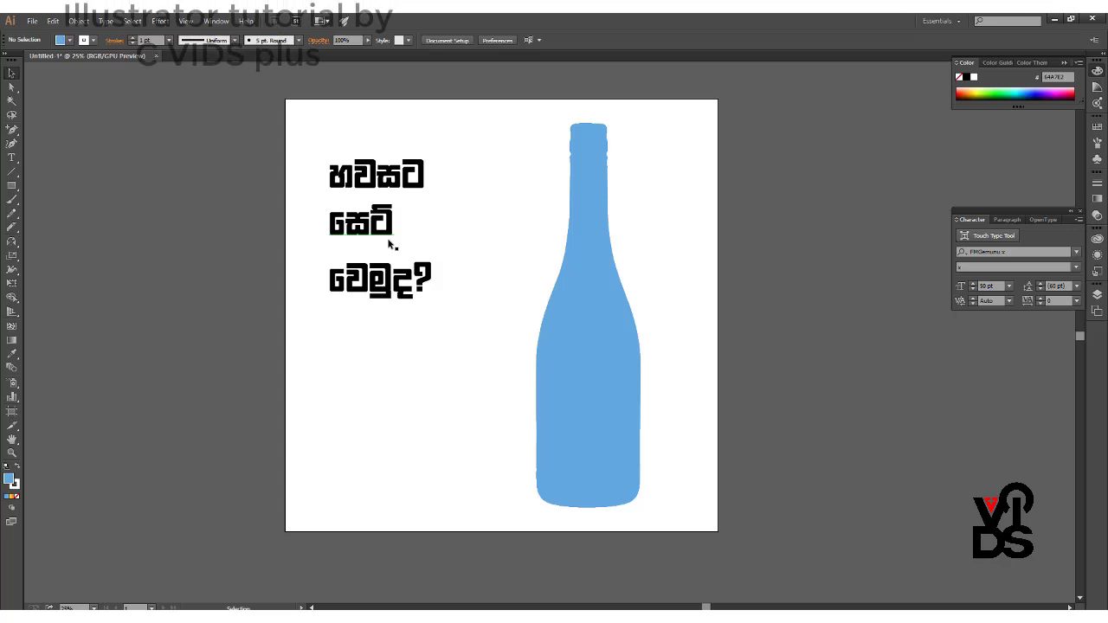
Step: Slice horizontally across the selected bottle's body with the Knife tool
left_click(584, 340)
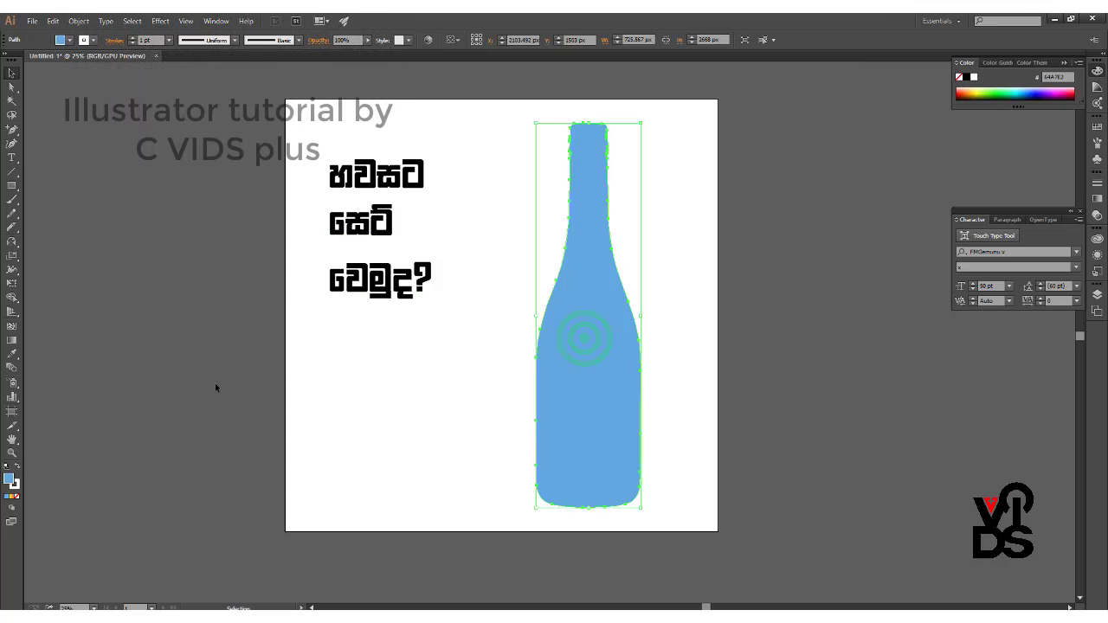
left_click(13, 229)
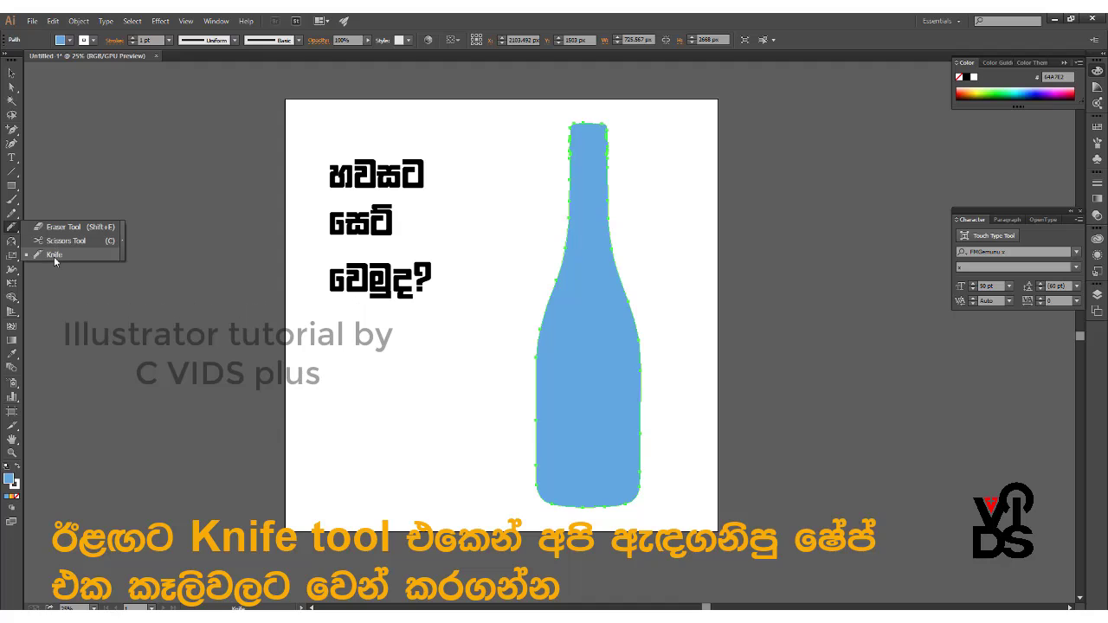
left_click(87, 255)
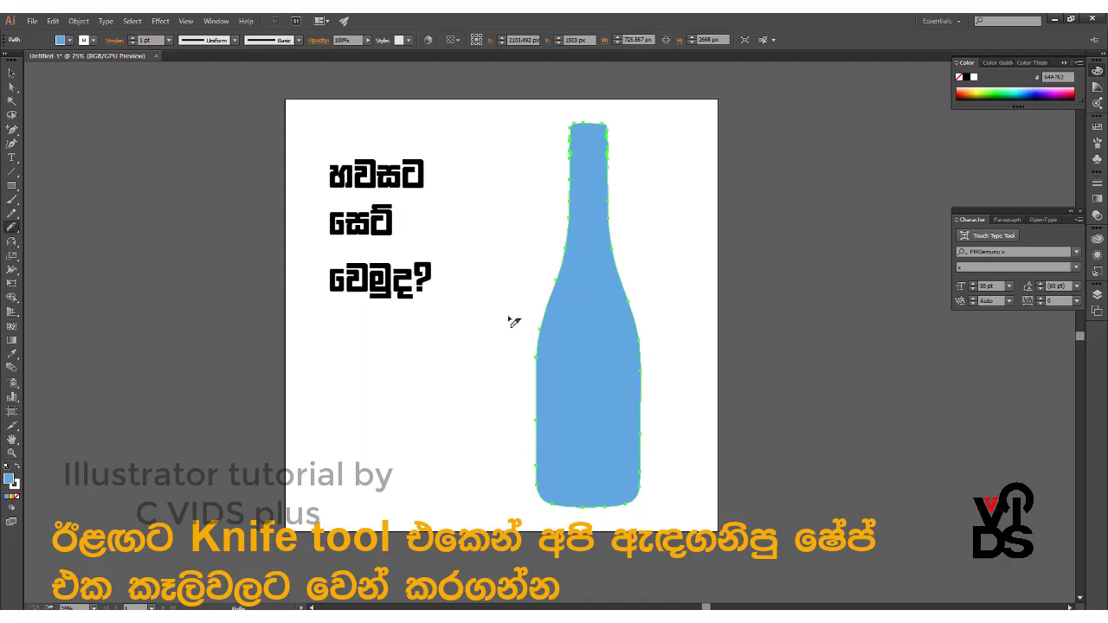
left_click_drag(487, 316, 660, 337)
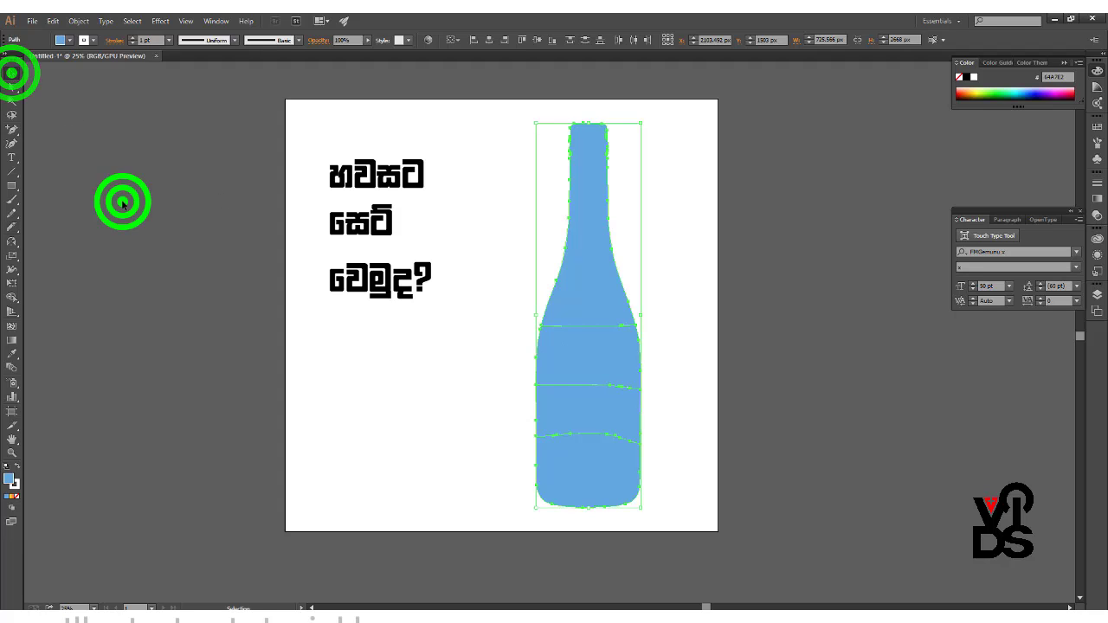
Step: Nudge the bottom bottle piece down with Shift+Down to open a white gap
left_click(123, 203)
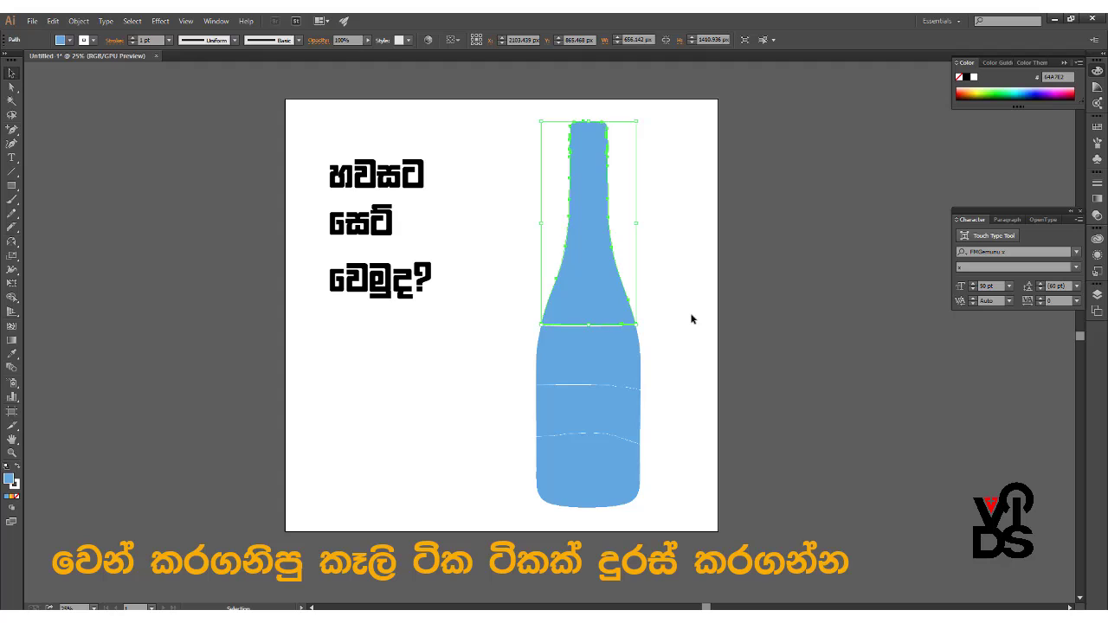
left_click(605, 409)
left_click(603, 463, "shift")
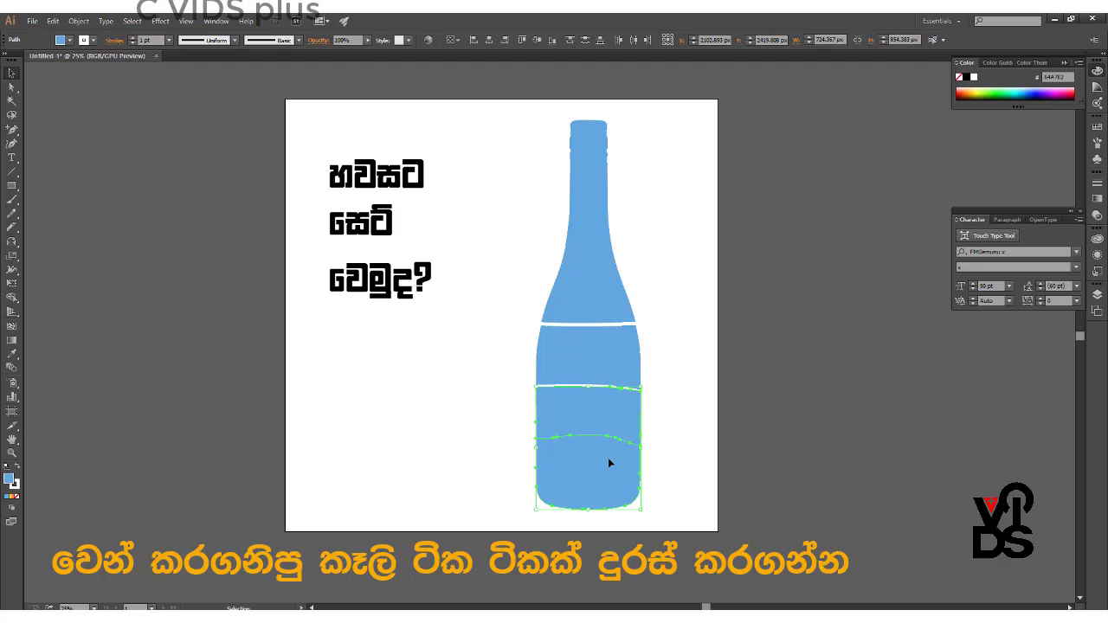
left_click(669, 424)
left_click(625, 470)
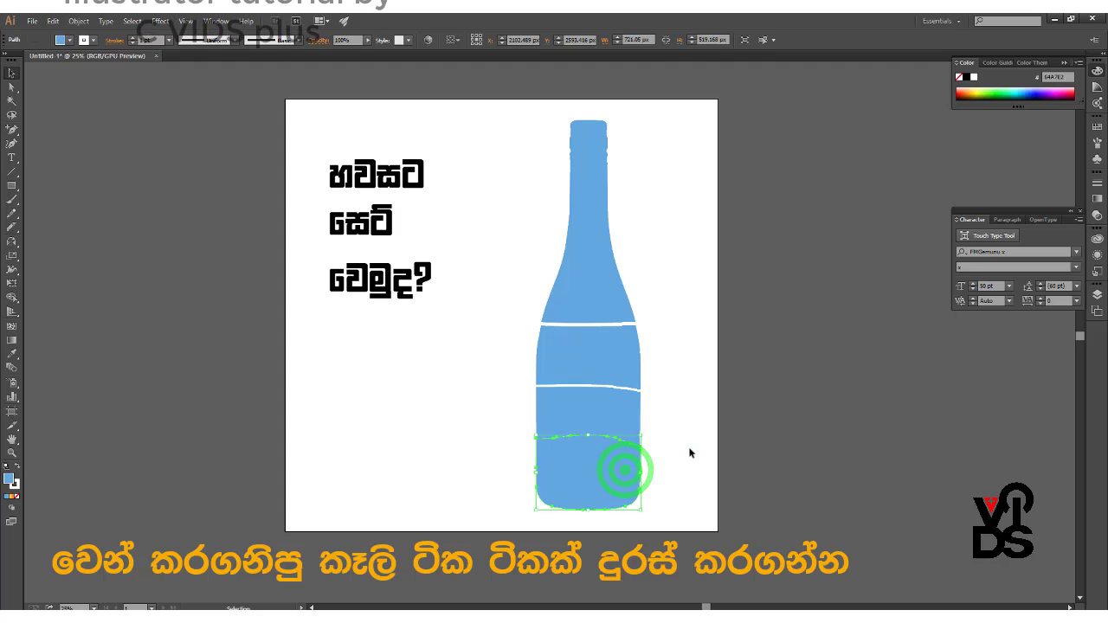
key("shift+Down")
key("shift+Down")
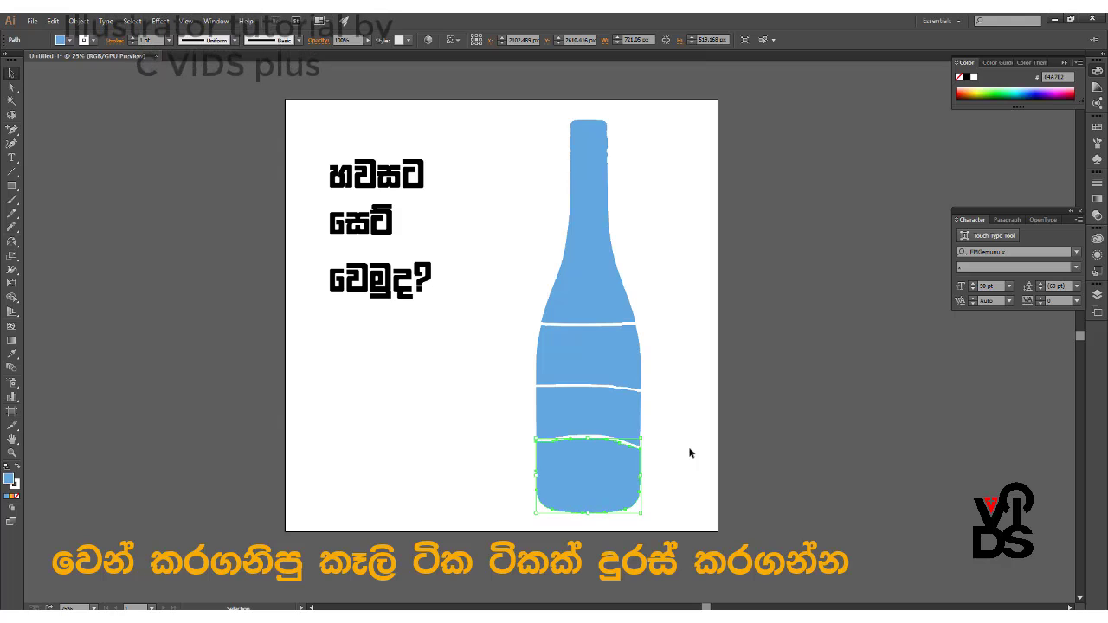
left_click(774, 374)
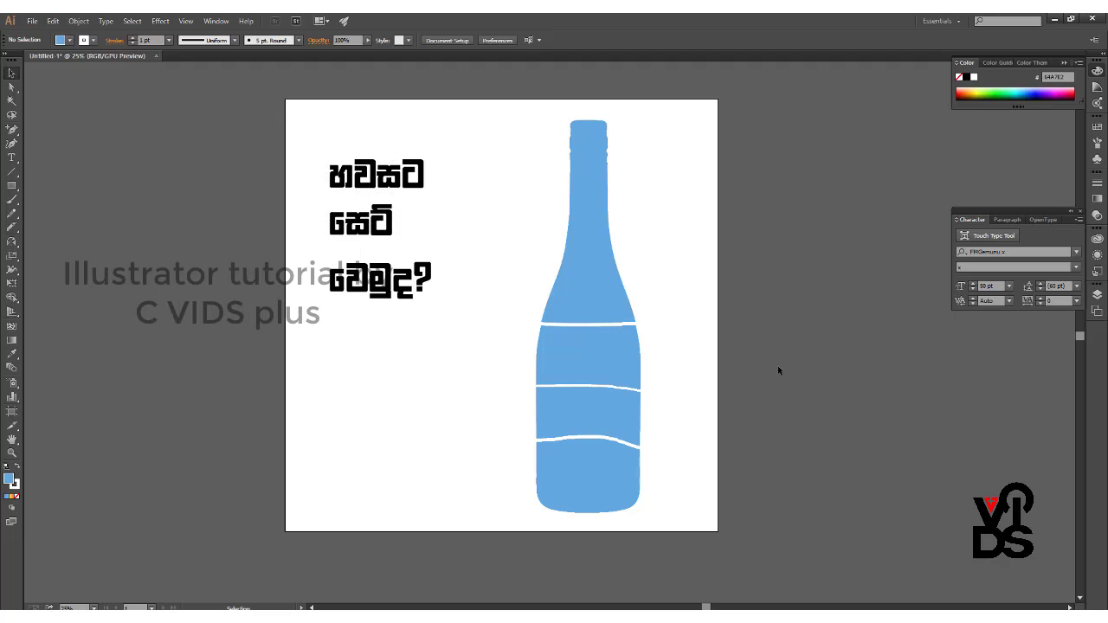
Step: Envelope-distort හවසට into the upper bottle band with Make with Top Object
left_click(415, 186)
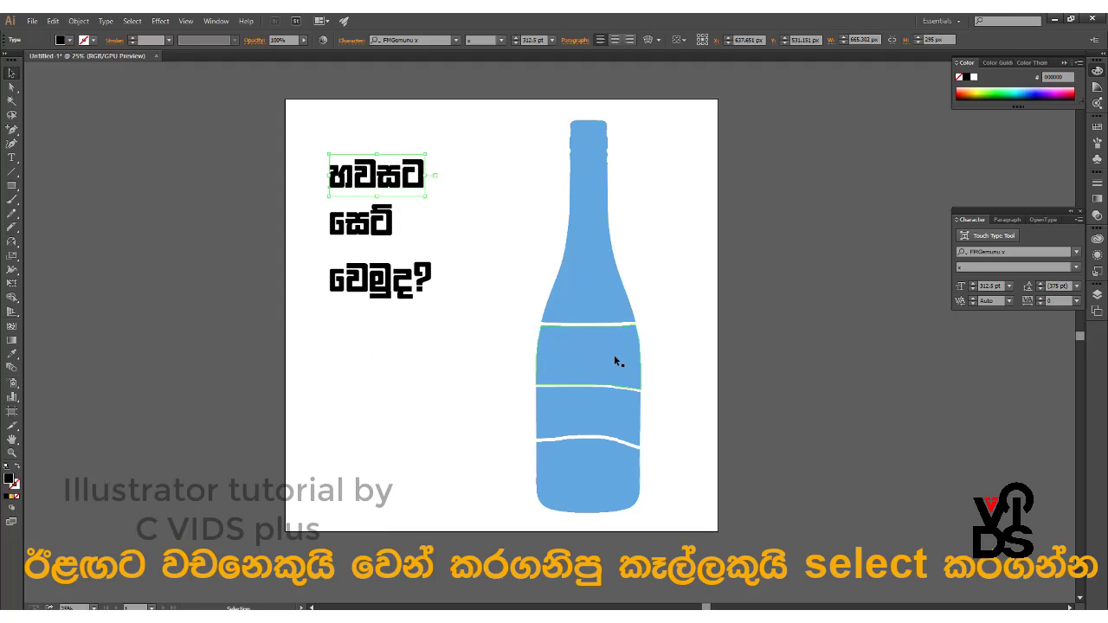
left_click(549, 355, "shift")
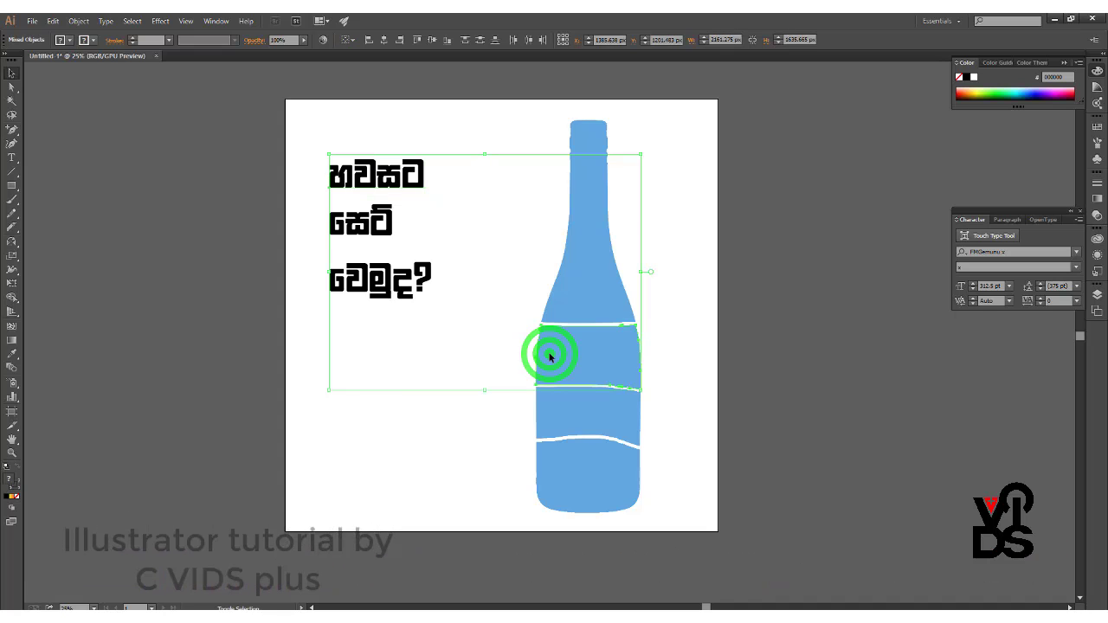
left_click(78, 21)
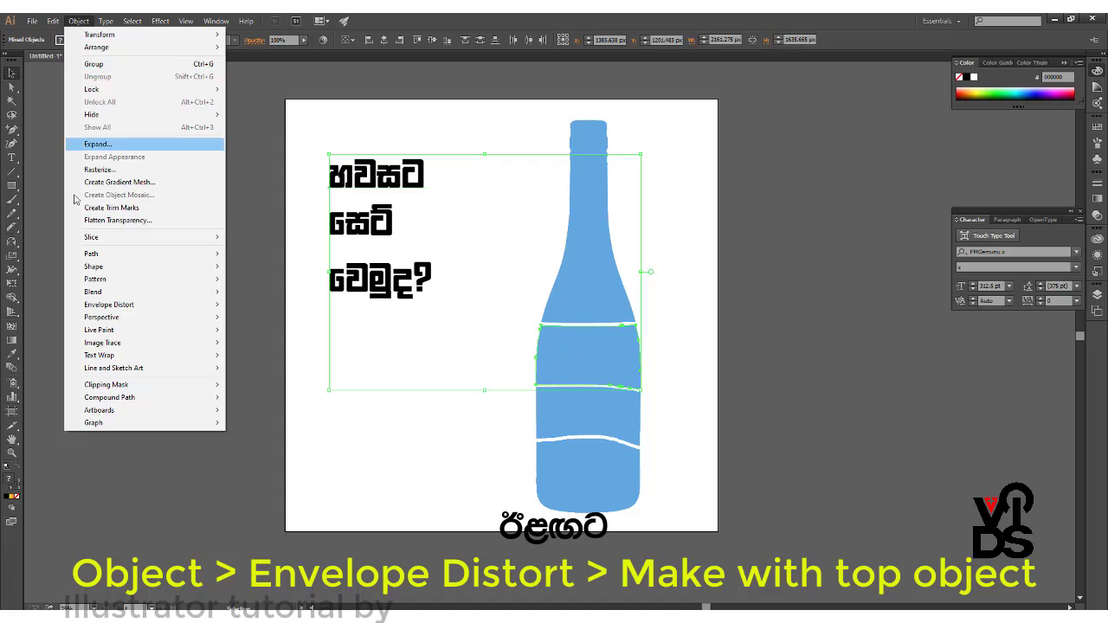
mouse_move(109, 305)
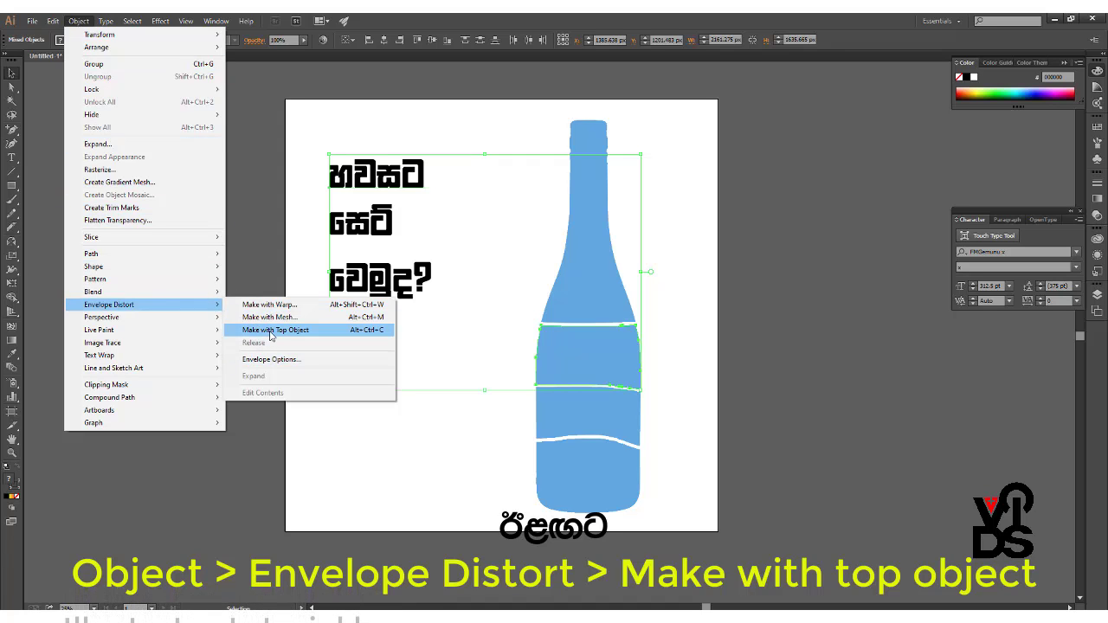
left_click(326, 336)
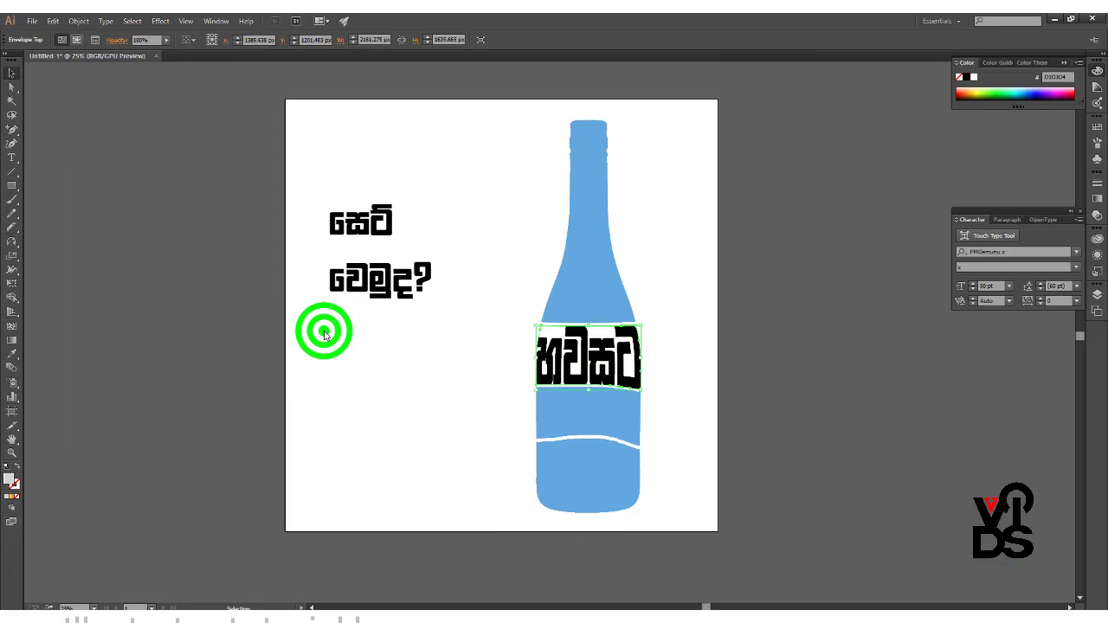
left_click(123, 201)
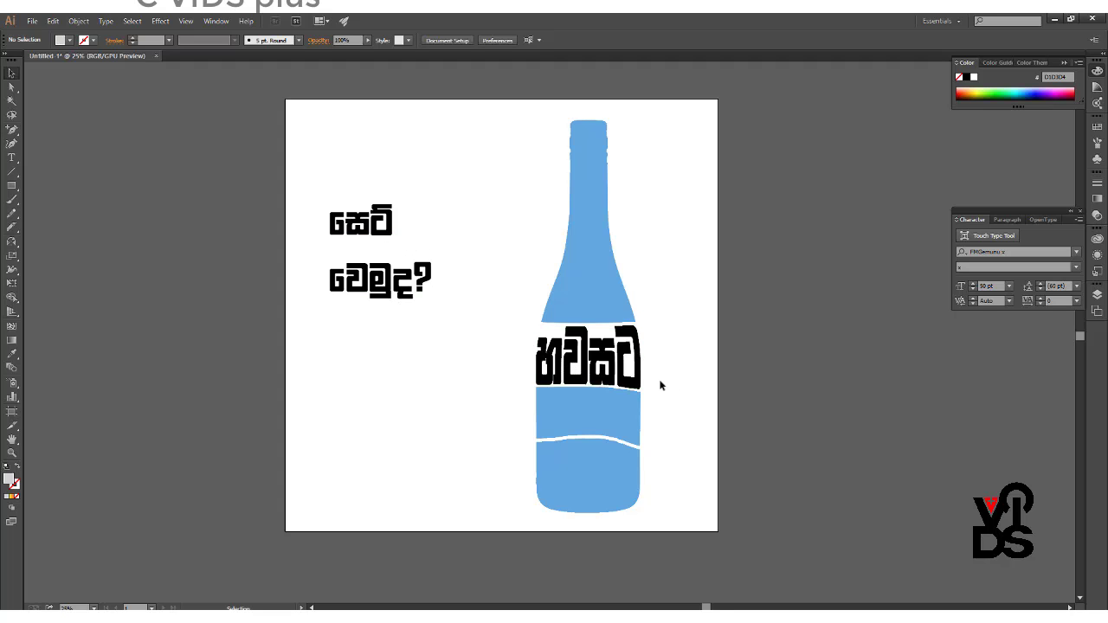
Step: Envelope-distort සෙට් into the label band below the first warped word
scroll(654, 385, "up", 2)
scroll(645, 383, "down", 1)
scroll(644, 381, "down", 1)
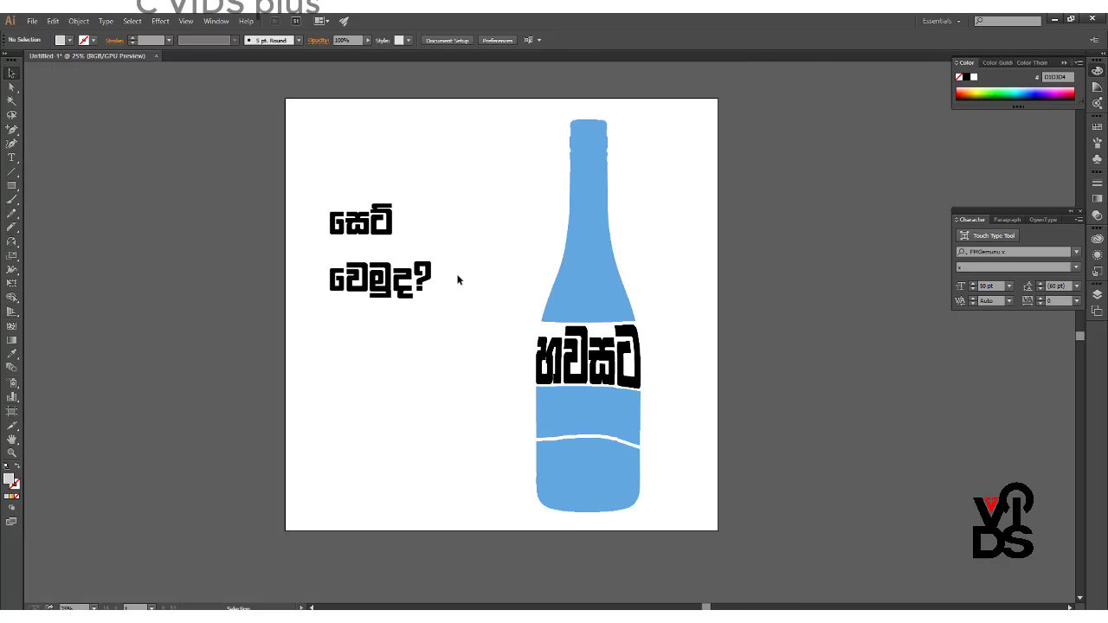
left_click(387, 232)
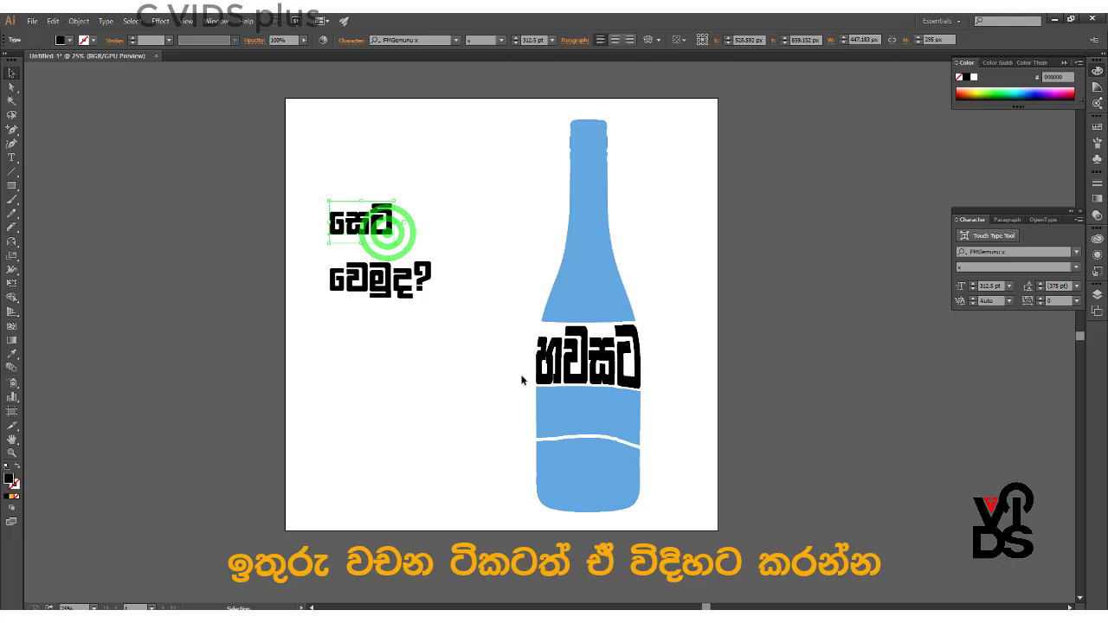
left_click(565, 415, "shift")
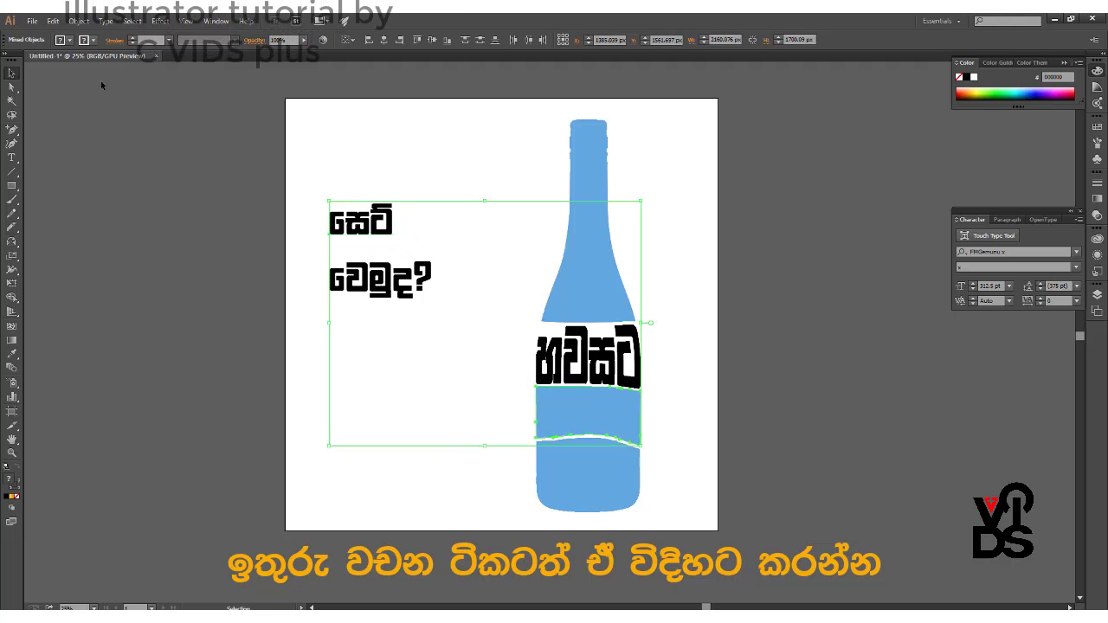
left_click(78, 20)
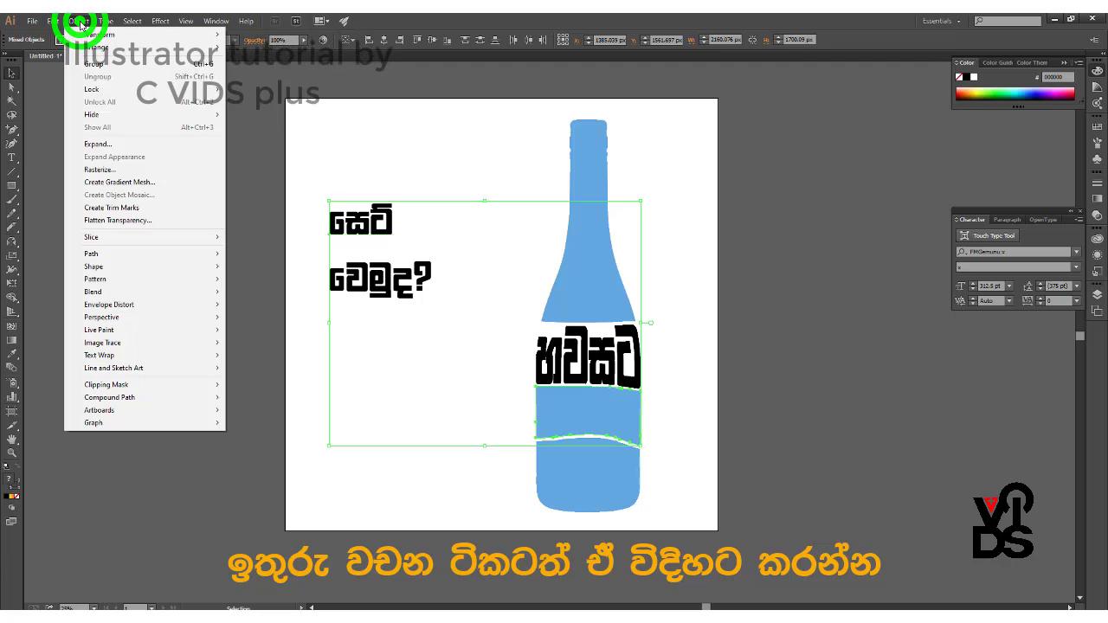
mouse_move(109, 304)
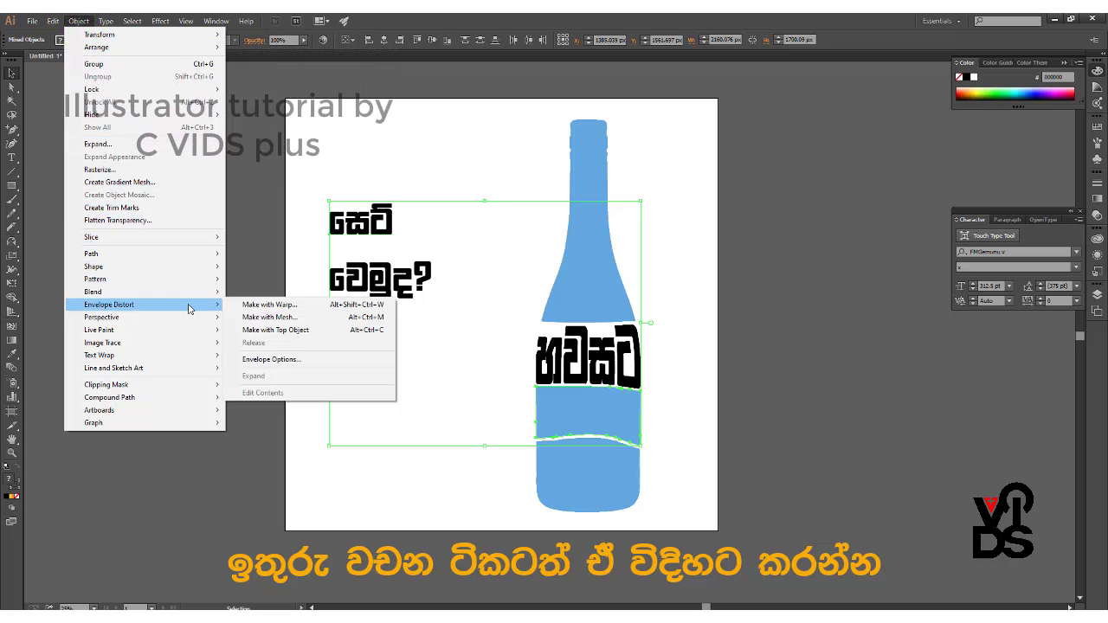
left_click(301, 331)
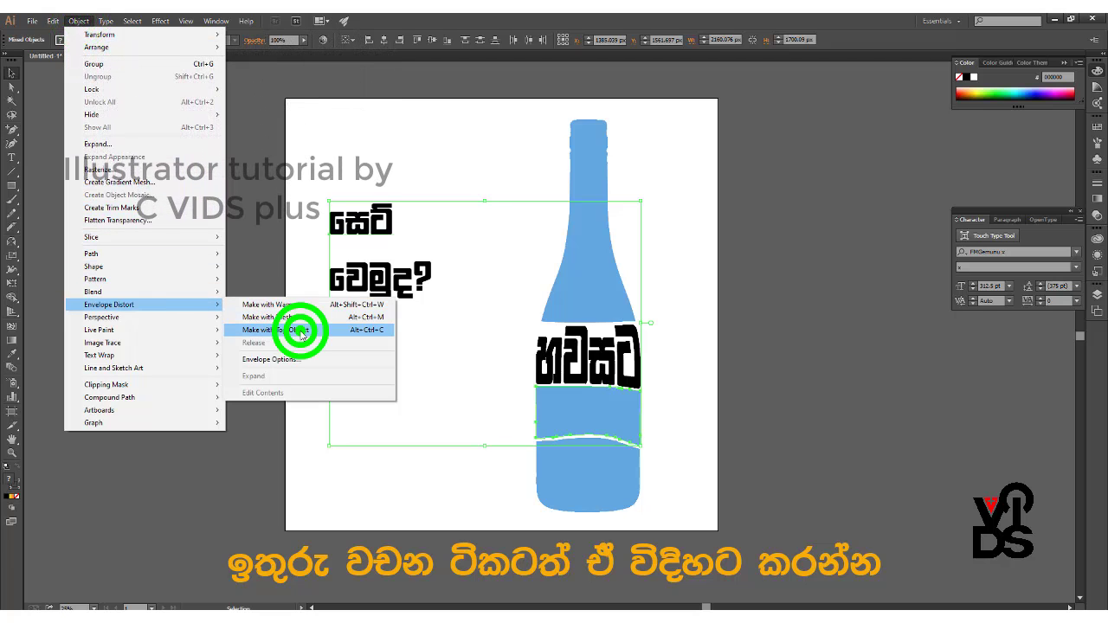
left_click(158, 243)
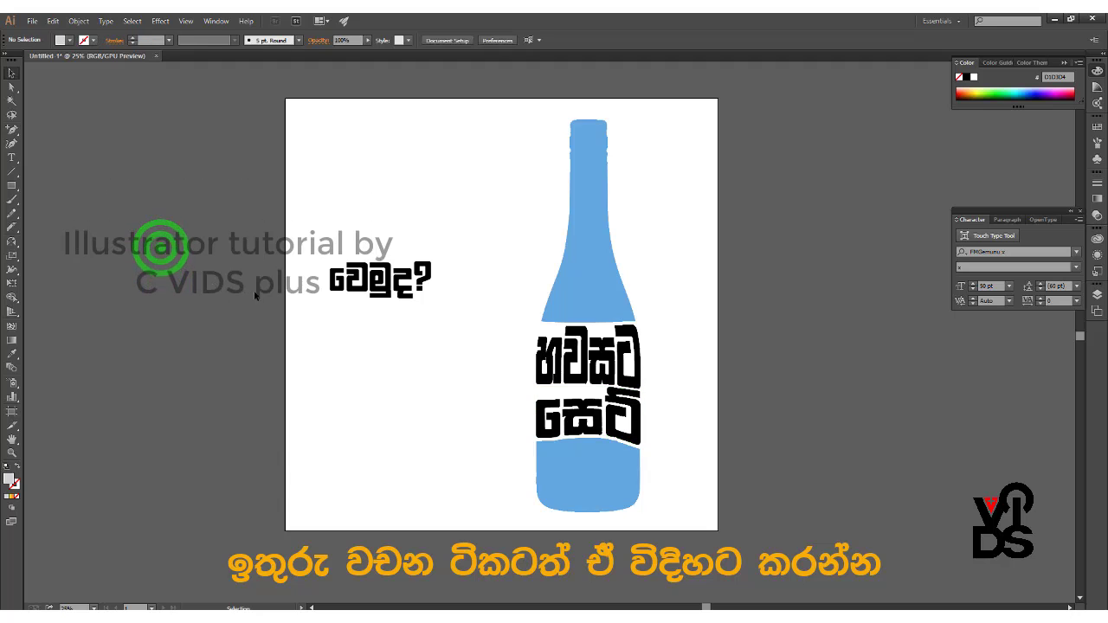
Step: Envelope-distort වෙමුද? into the bottom label band
left_click(400, 281)
left_click(562, 475, "shift")
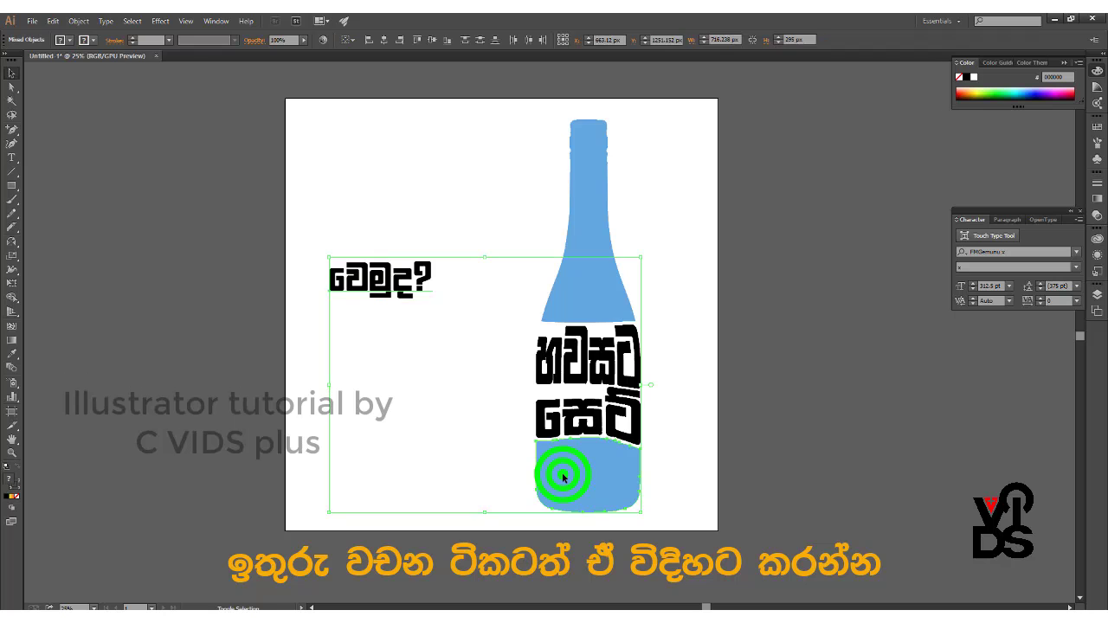
left_click(78, 21)
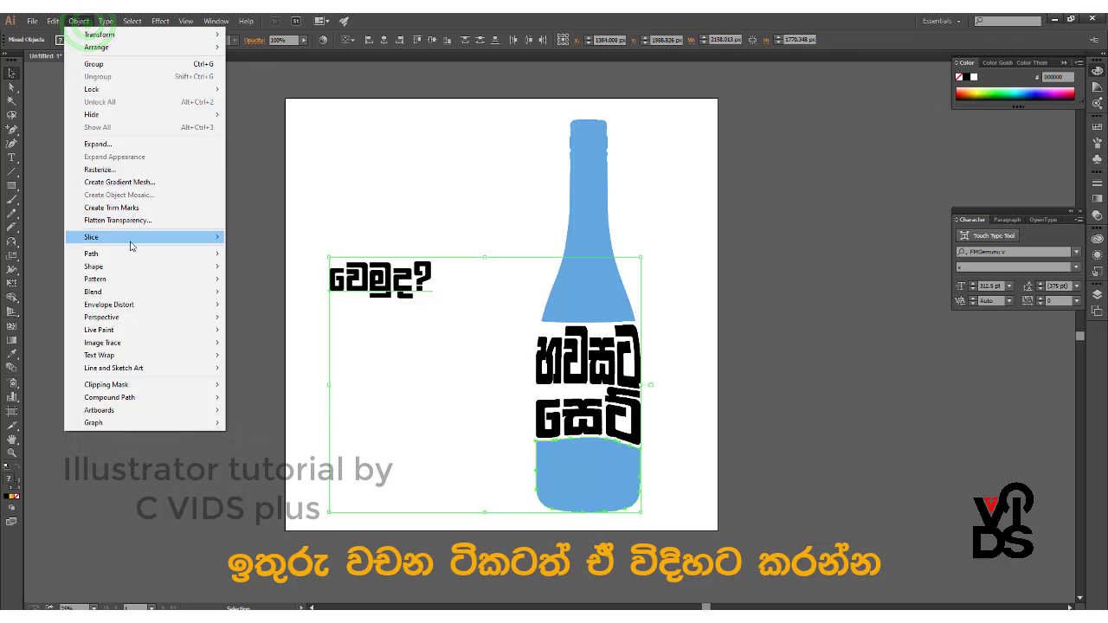
mouse_move(109, 305)
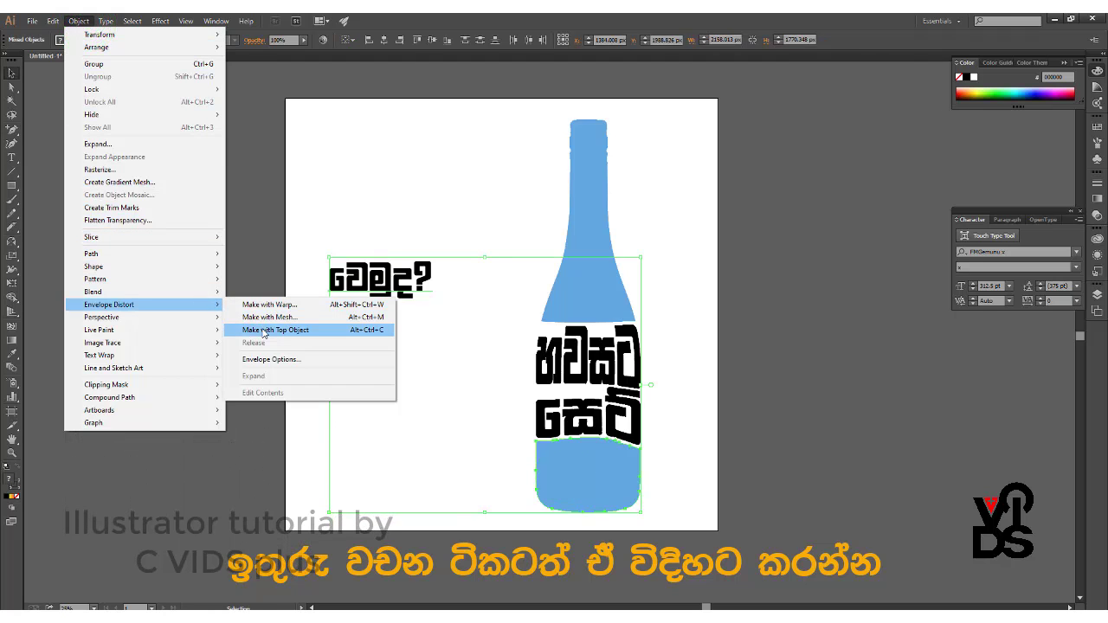
left_click(264, 332)
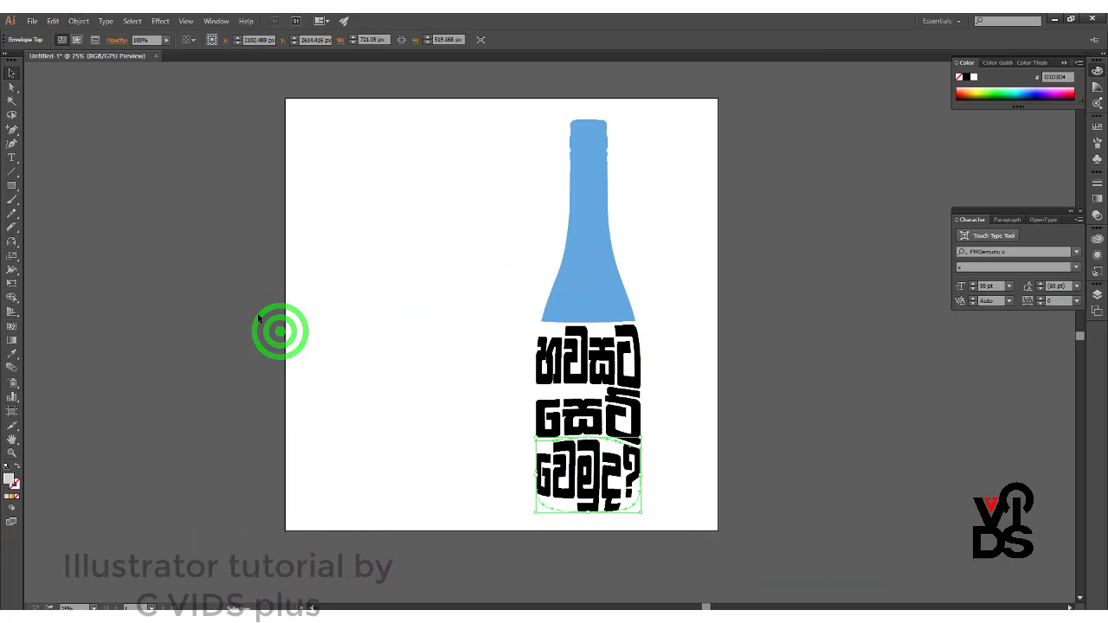
left_click(97, 223)
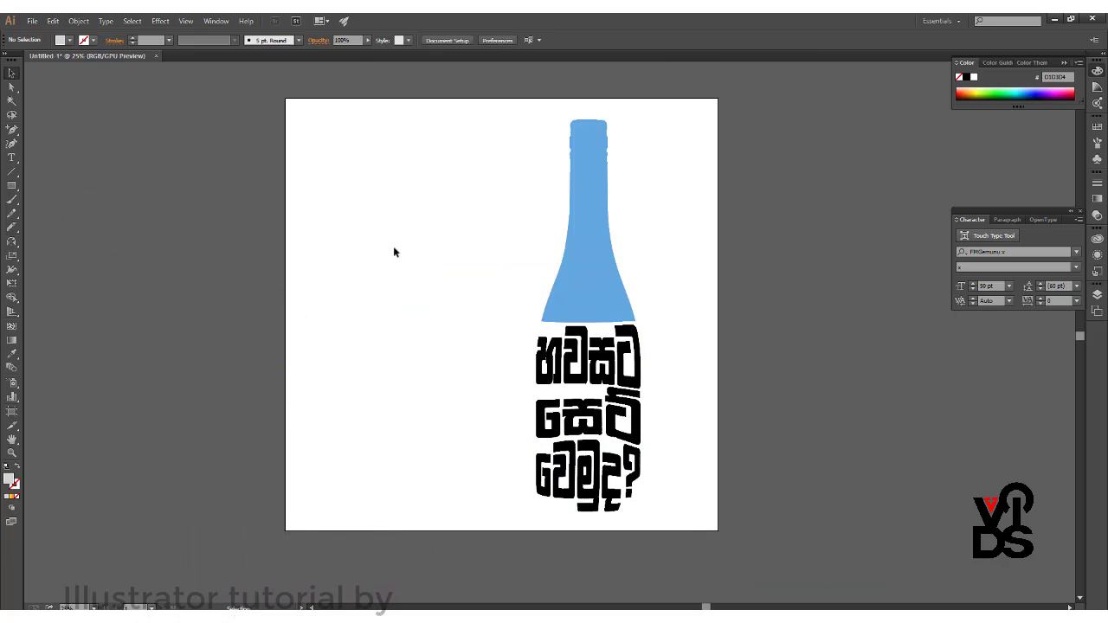
Step: Fill the bottle's neck with pure black 000000, then marquee-select the whole bottle and words
left_click(585, 277)
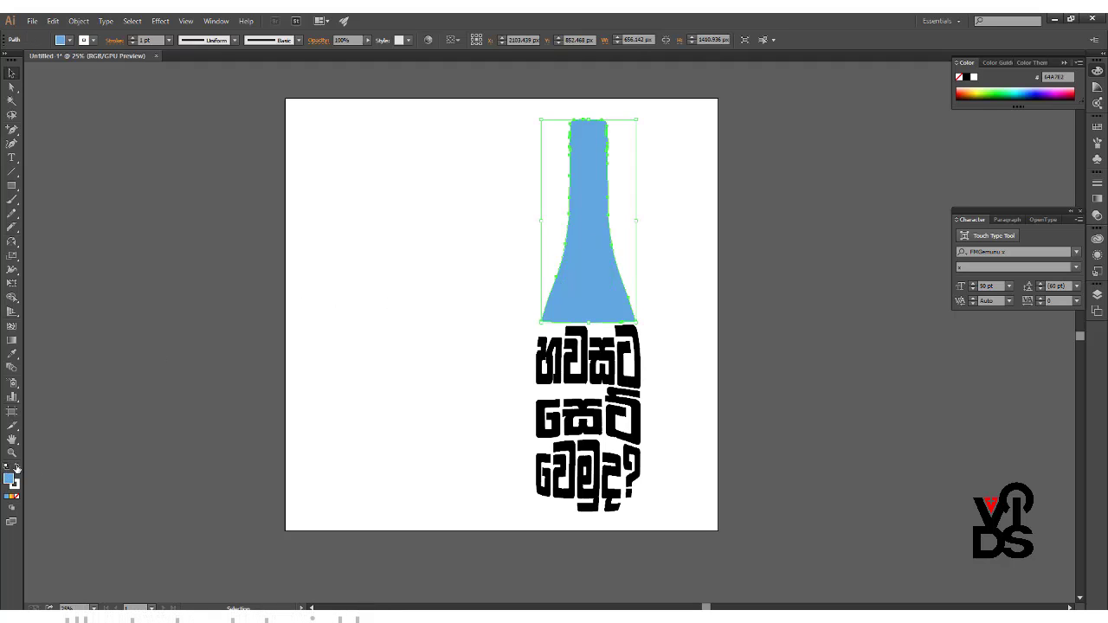
left_click(17, 468)
left_click(11, 469)
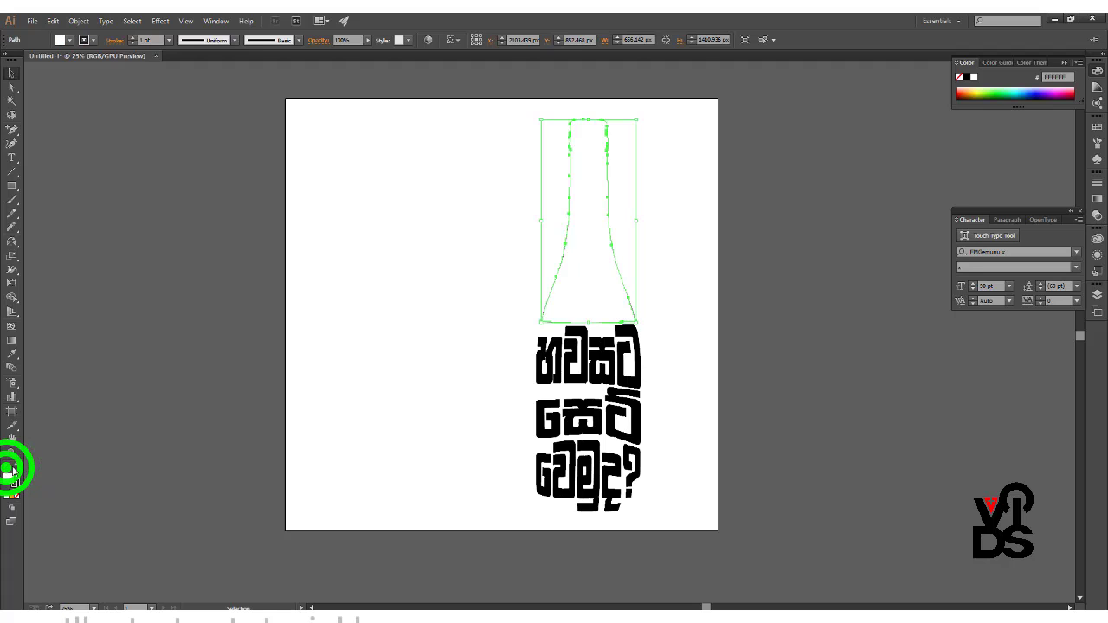
left_click(18, 467)
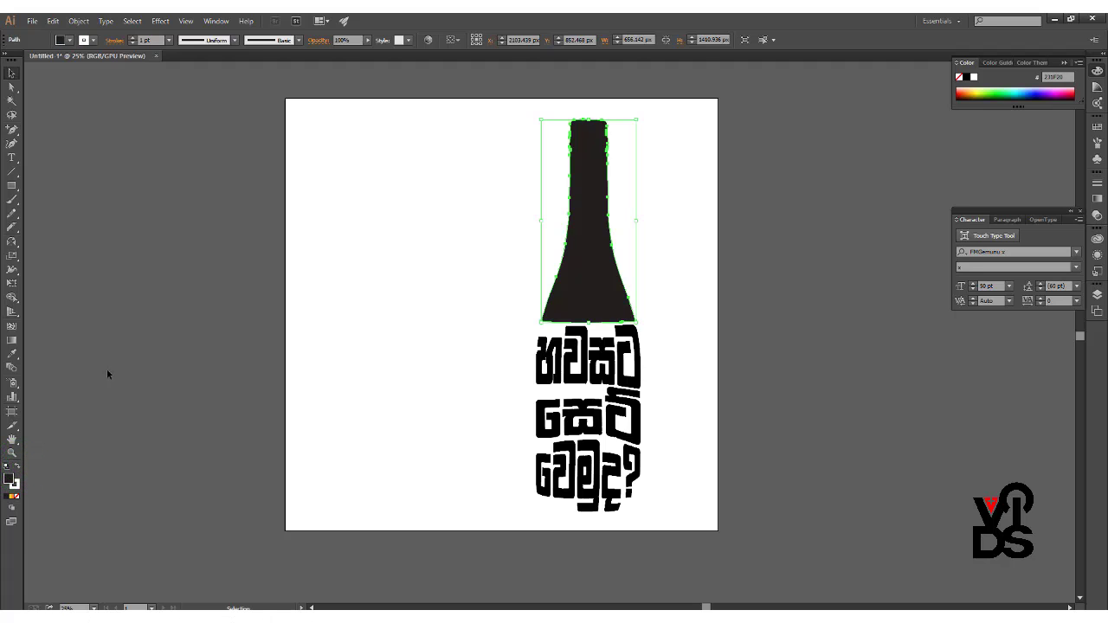
double_click(11, 481)
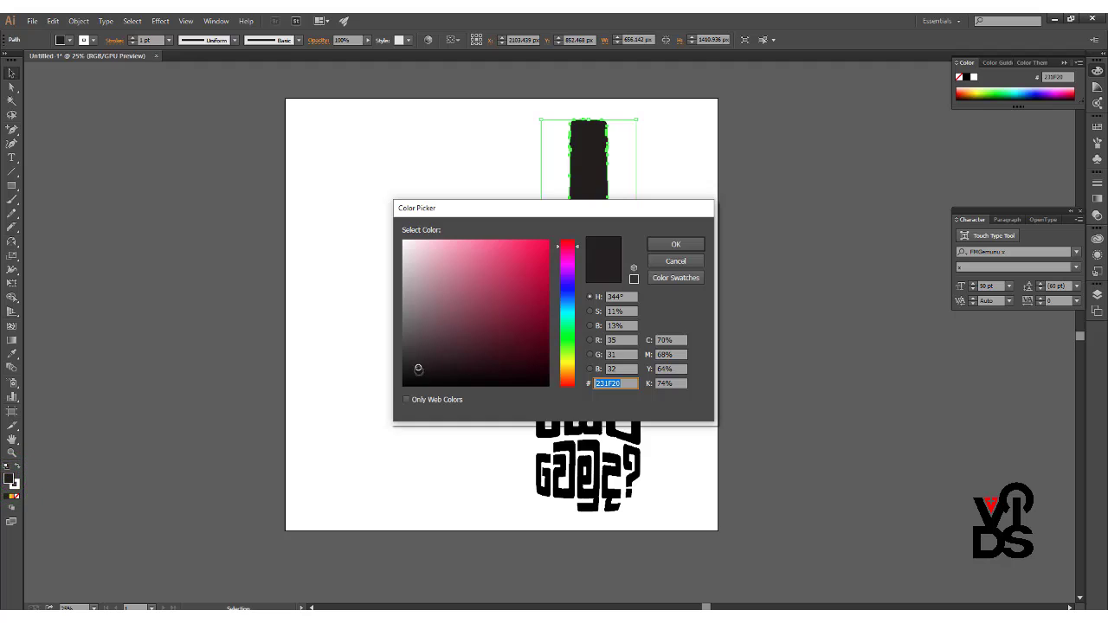
left_click(684, 246)
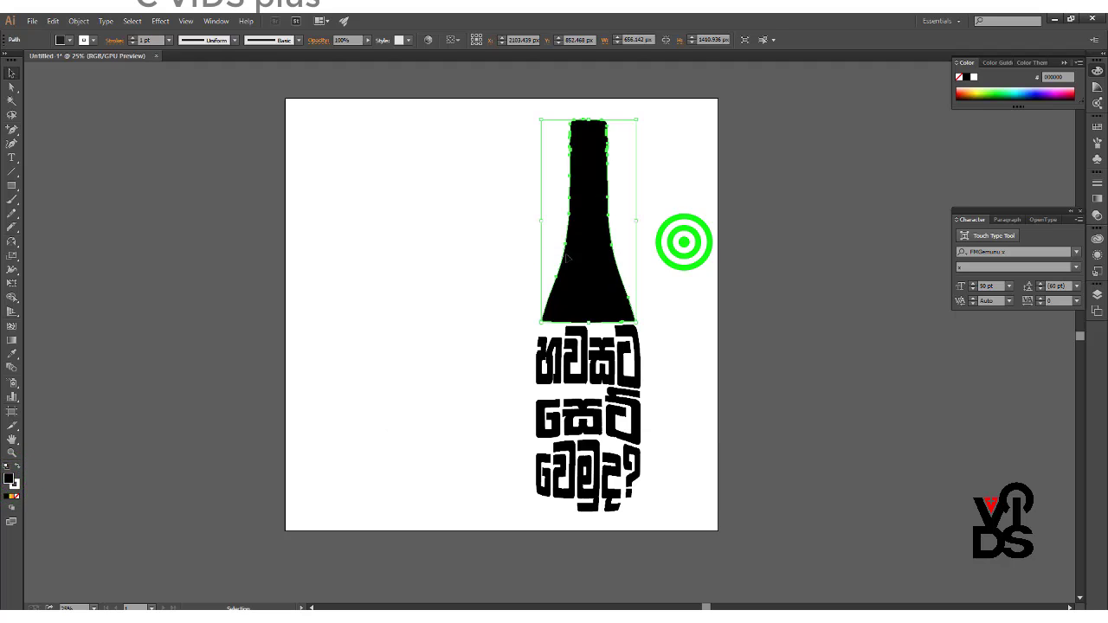
left_click(163, 156)
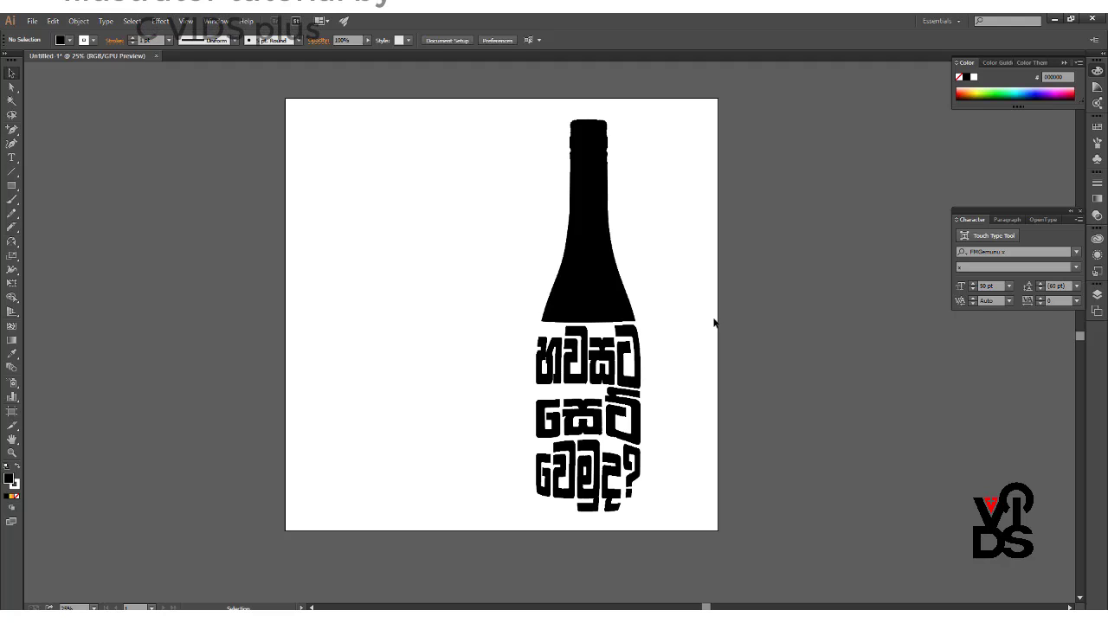
left_click_drag(440, 94, 705, 553)
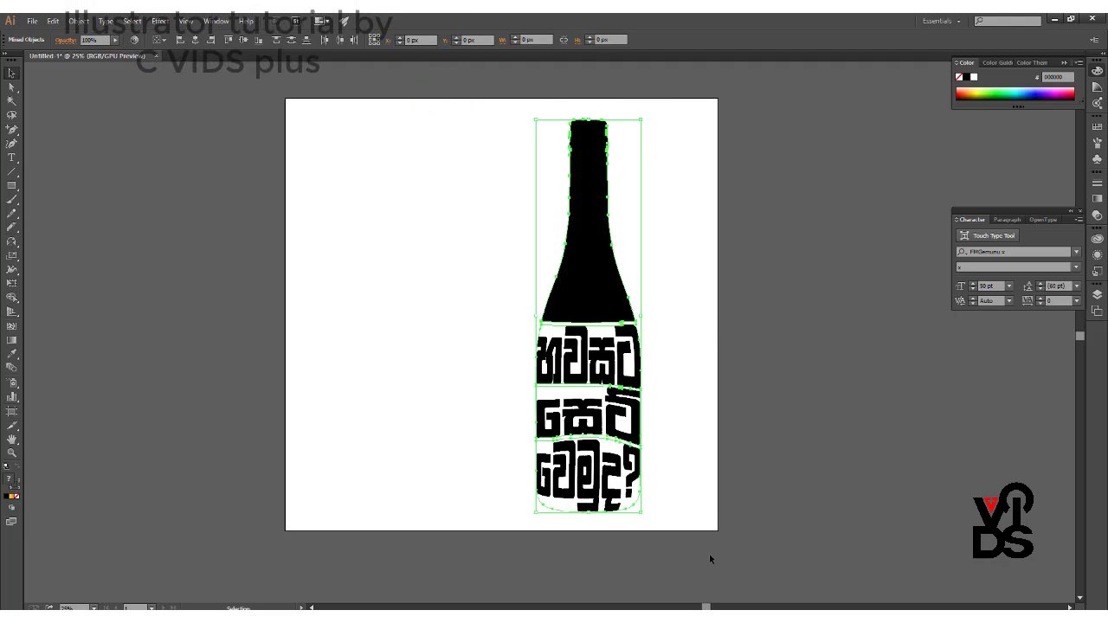
Step: Move the grouped bottle artwork left toward the page centre
left_click(769, 365)
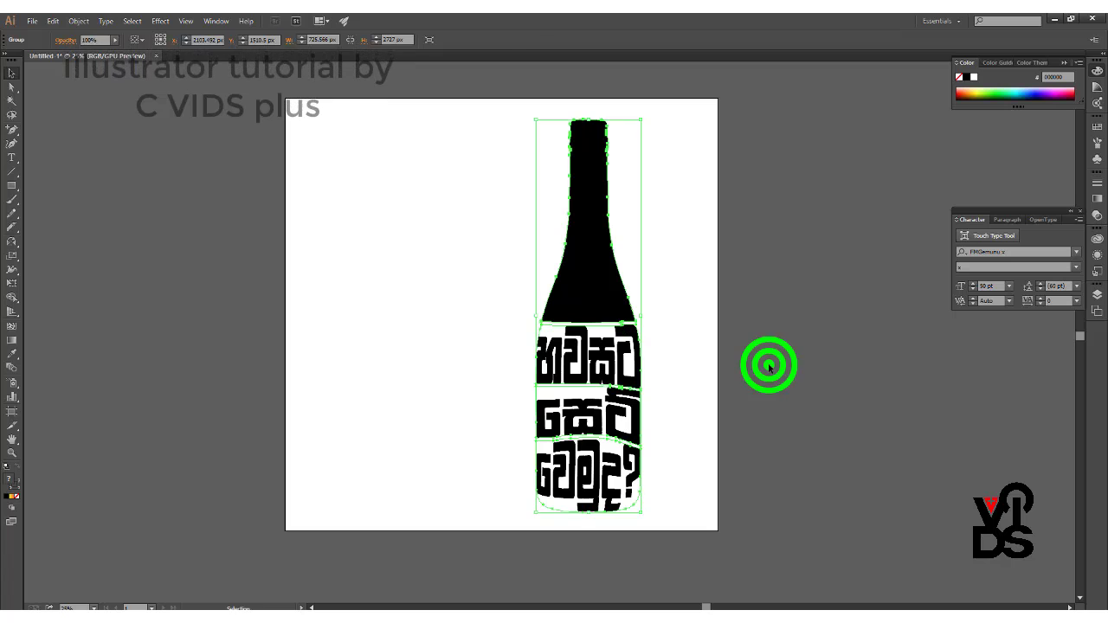
left_click_drag(606, 289, 501, 282)
left_click(784, 348)
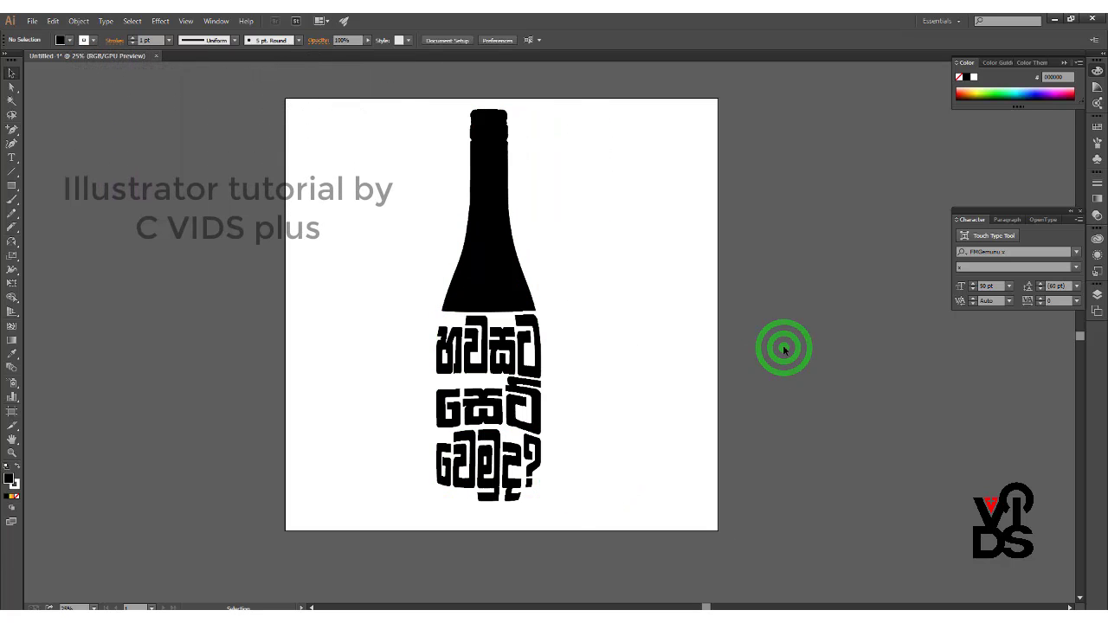
Step: Zoom in and pan over the neck and the three warped word bands to inspect them
scroll(493, 187, "up", 3)
scroll(494, 126, "up", 2)
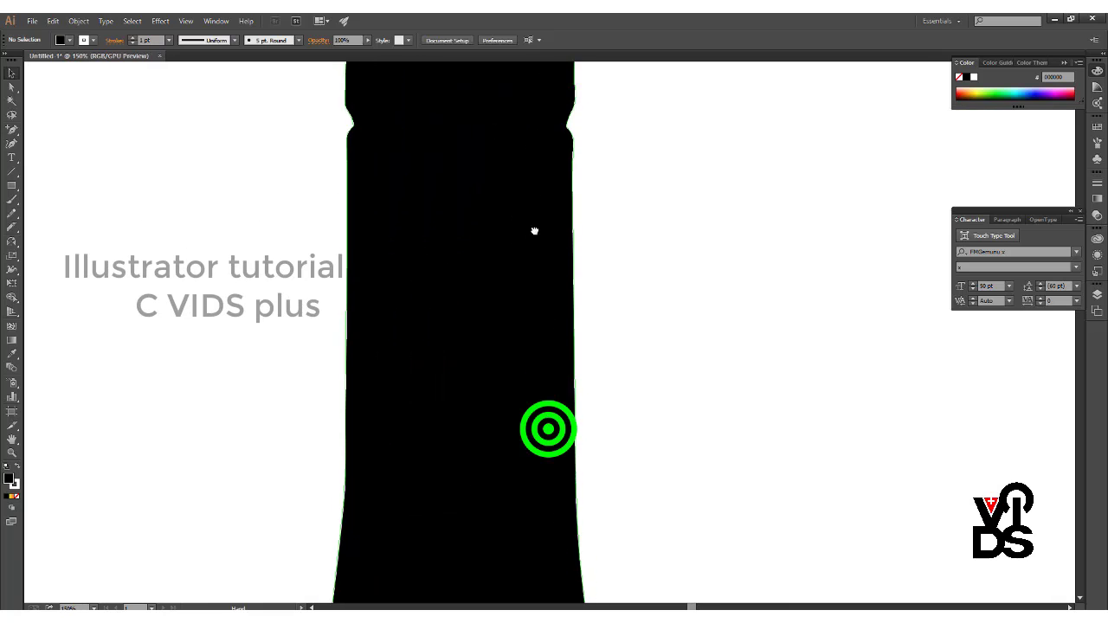
mouse_move(543, 472)
left_mouse_down()
mouse_move(548, 400)
mouse_move(530, 375)
left_mouse_up()
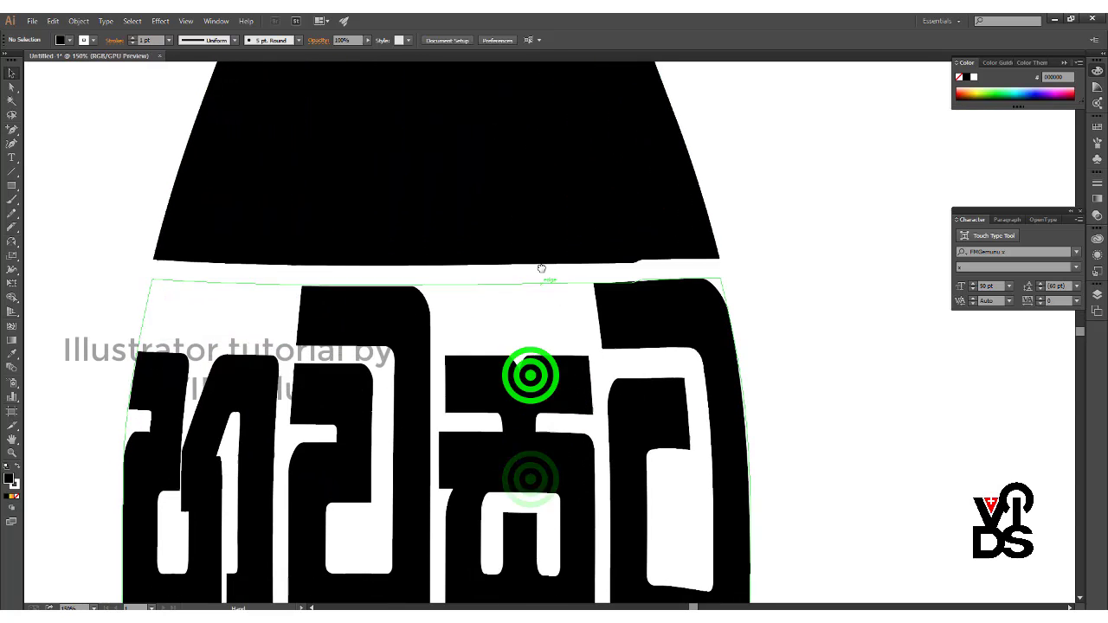
left_click_drag(529, 415, 528, 294)
left_click_drag(549, 438, 556, 240)
mouse_move(564, 396)
left_mouse_down()
mouse_move(563, 260)
mouse_move(576, 329)
left_mouse_up()
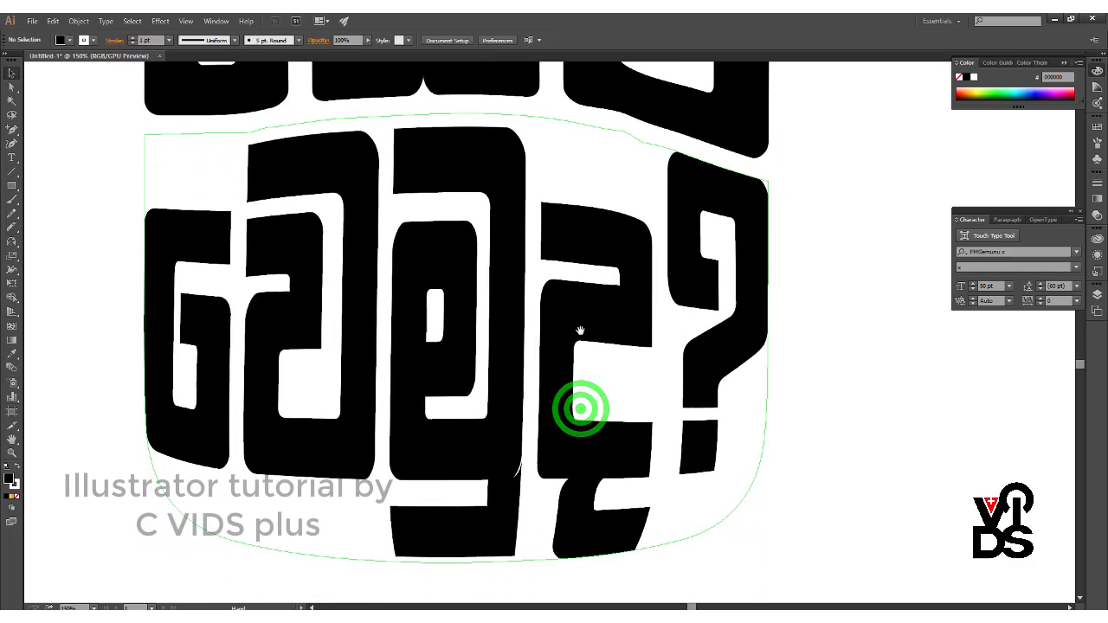
scroll(579, 392, "down", 2)
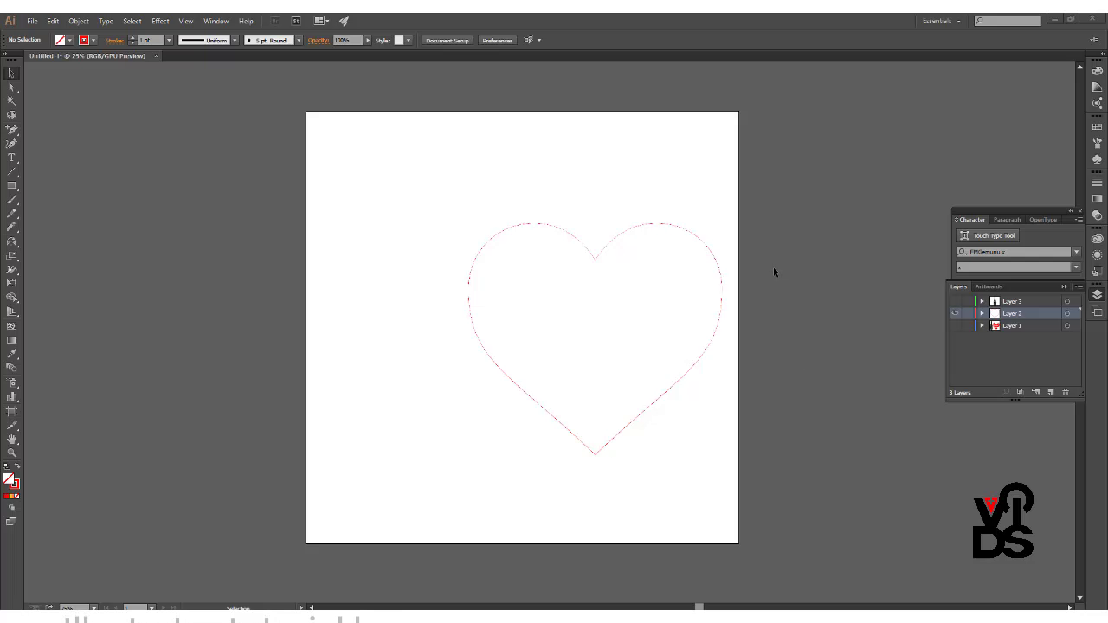
Step: Create a new Sinhala word at the top left of the heart and enlarge it considerably
scroll(623, 245, "up", 1, "alt")
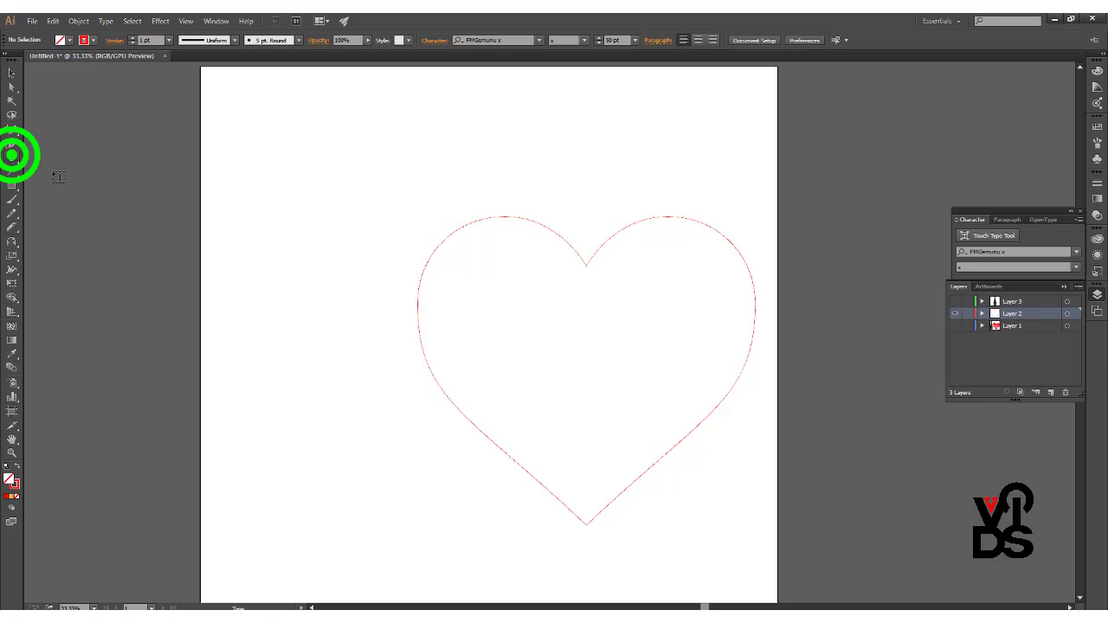
left_click(256, 231)
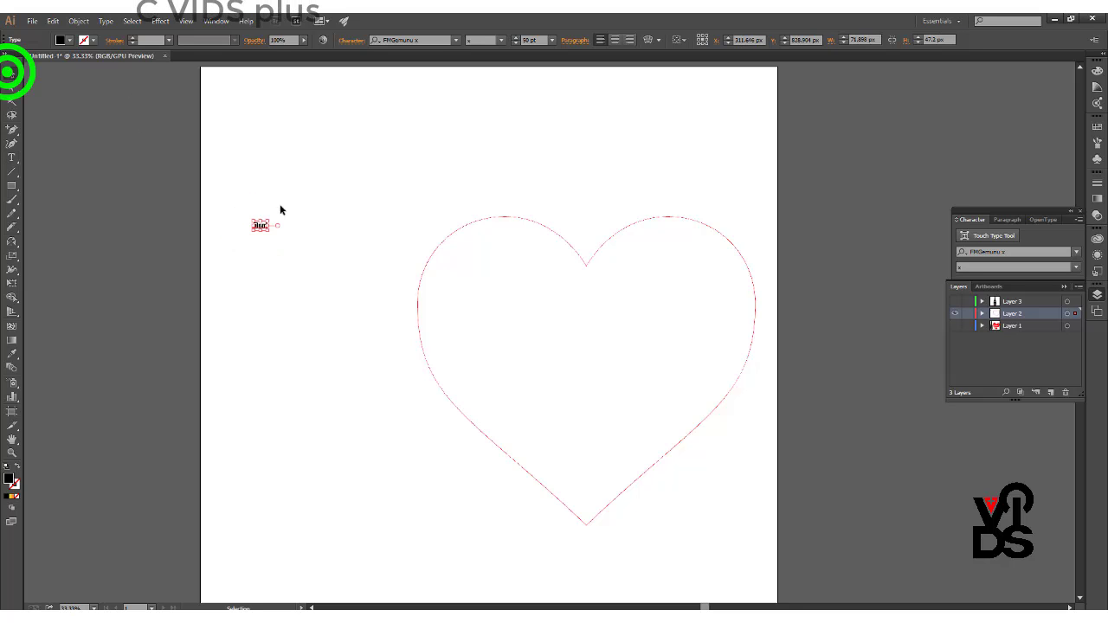
left_click_drag(271, 222, 360, 171)
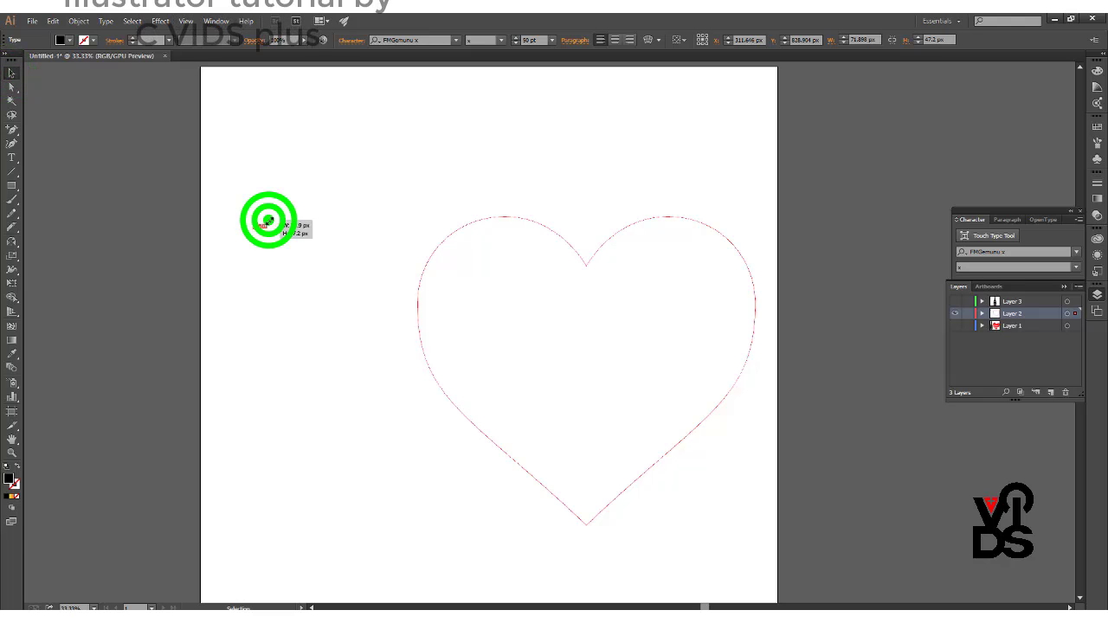
left_click(251, 283)
Step: Copy the word below and retype the second and third lines, the second as ආදරේ
left_click_drag(303, 206, 322, 325)
left_click(317, 364)
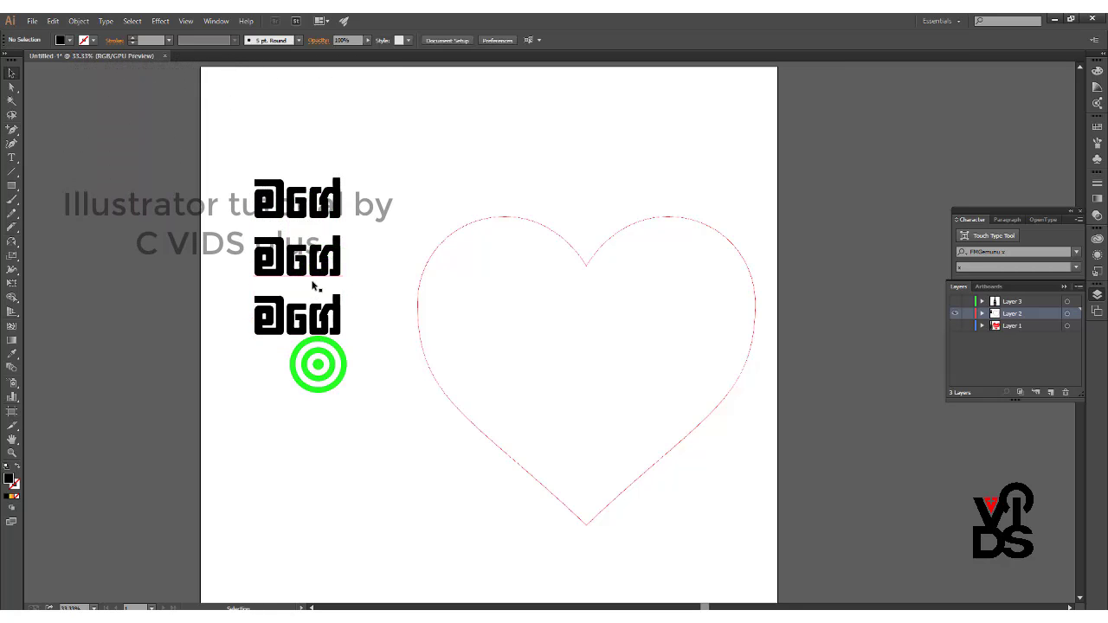
double_click(314, 272)
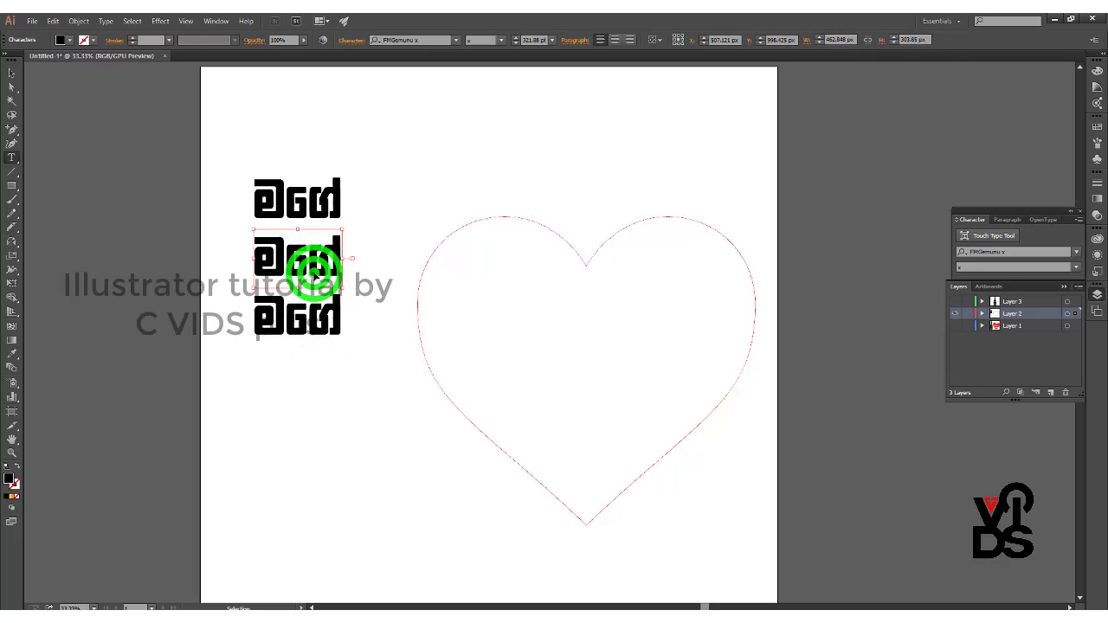
type("wdof")
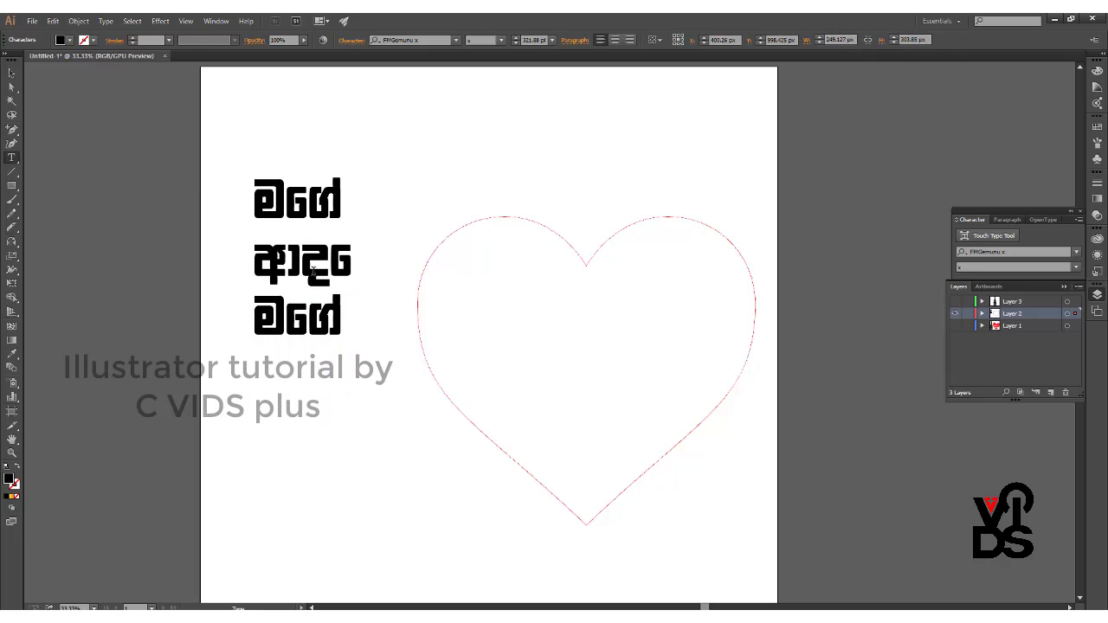
type("ra")
double_click(309, 317)
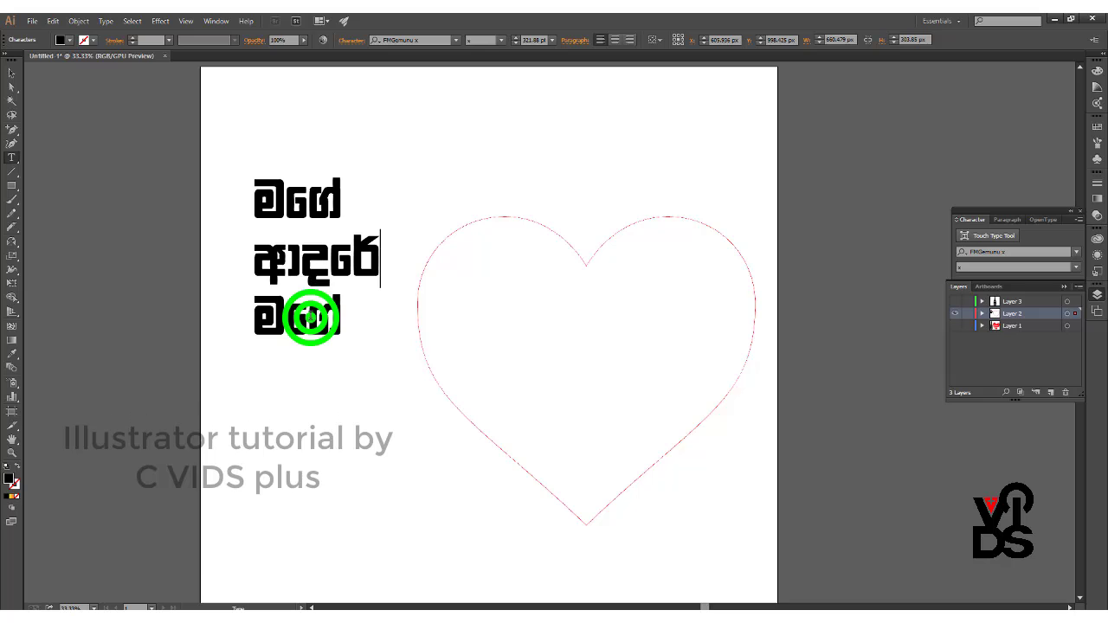
type("T")
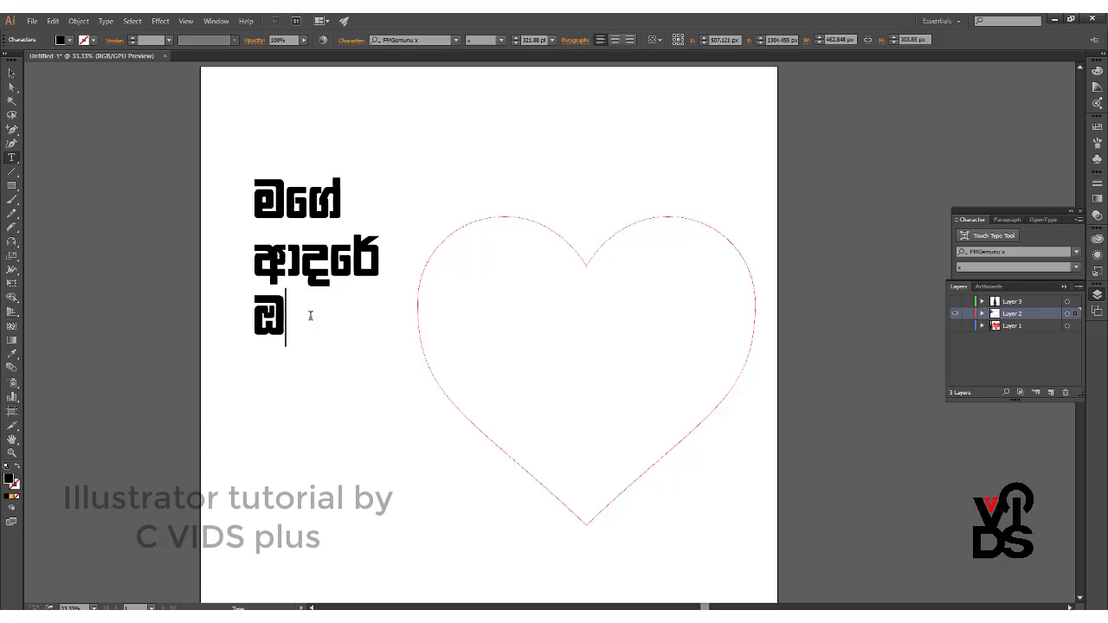
type("hdg")
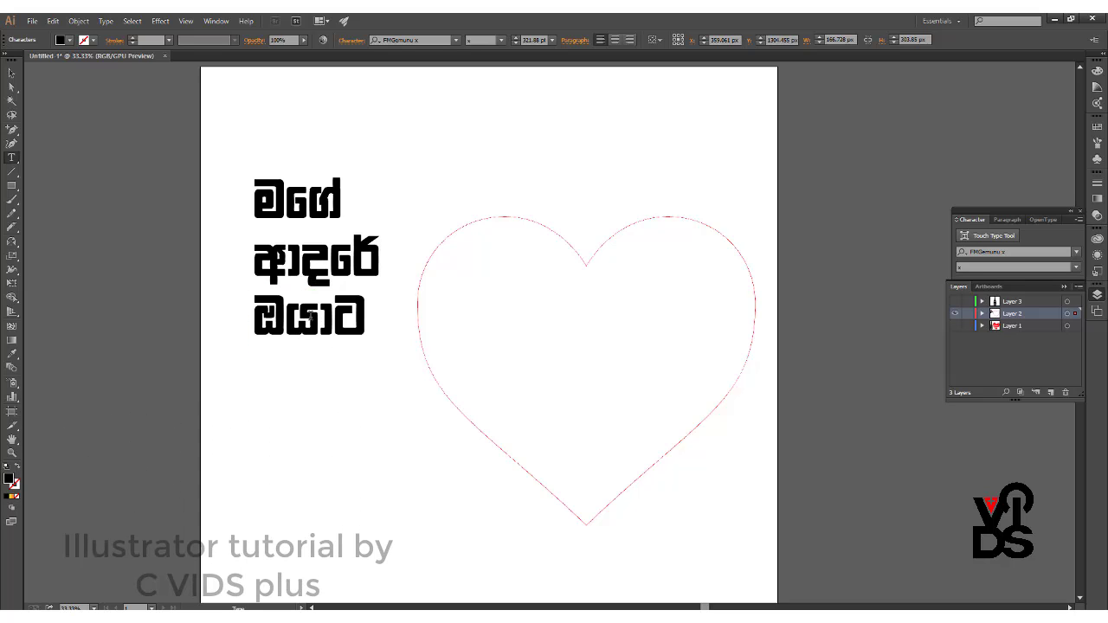
type("h")
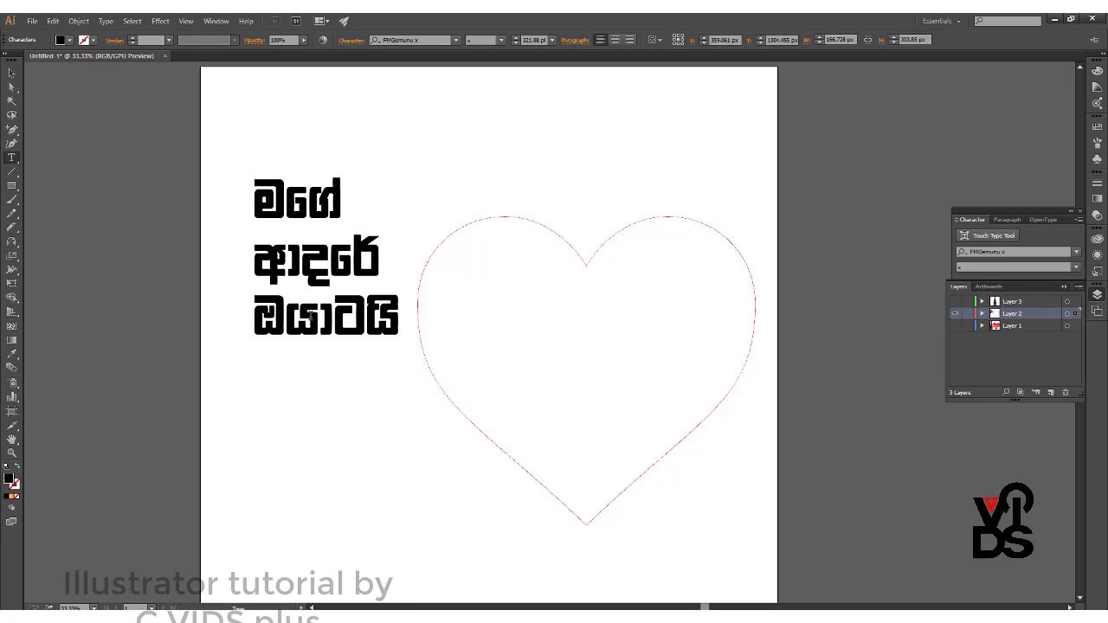
Step: Send the three-line Sinhala text block behind the heart
left_click(11, 74)
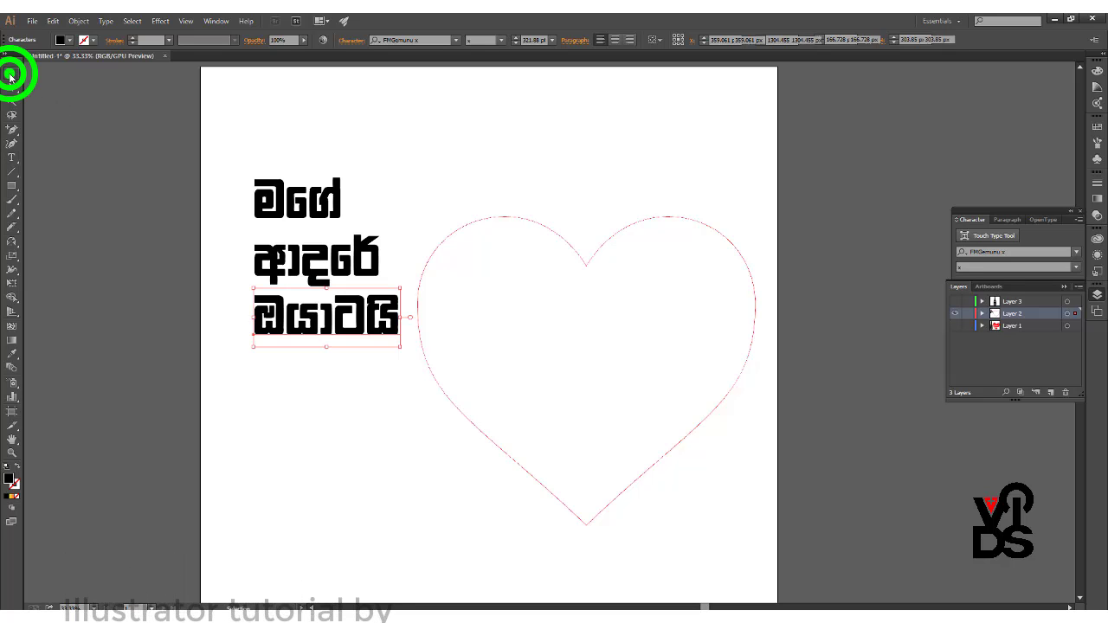
left_click(157, 213)
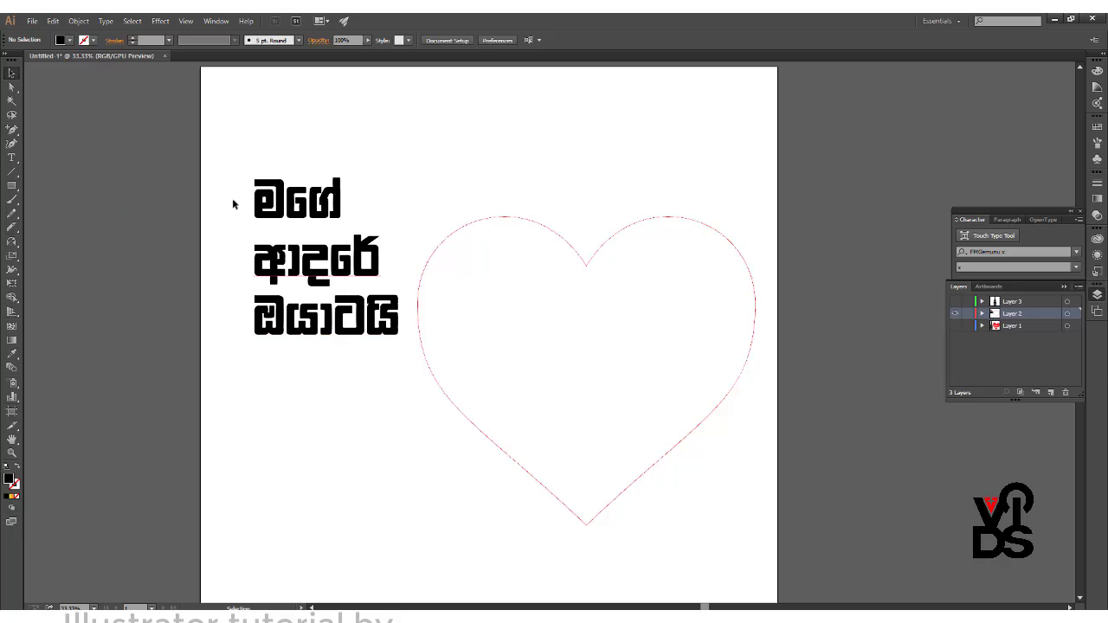
left_click_drag(355, 343, 355, 343)
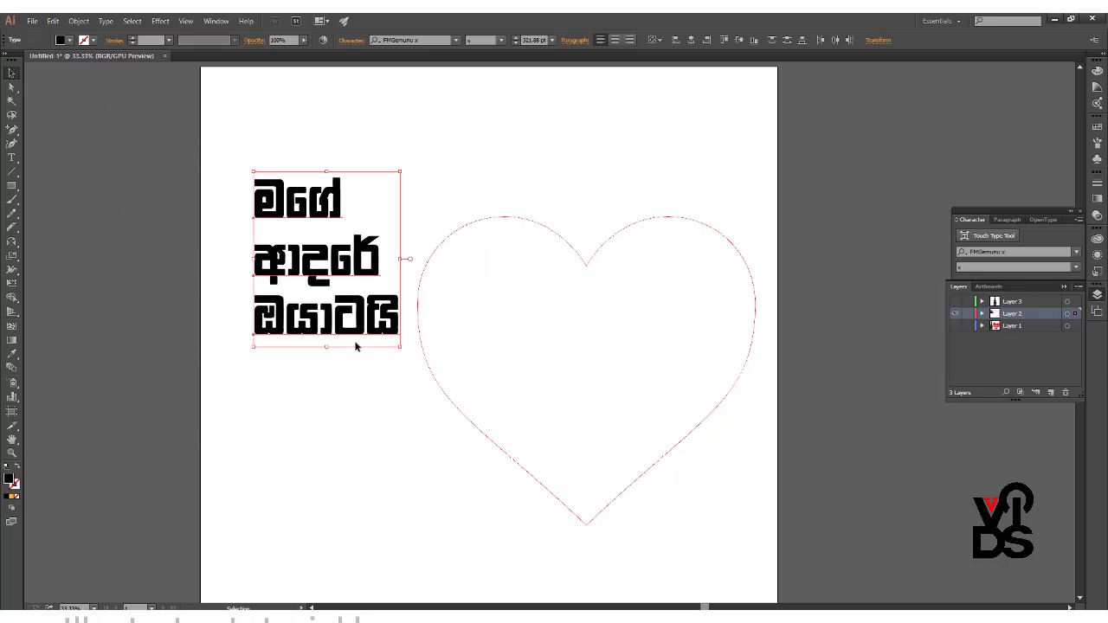
right_click(361, 332)
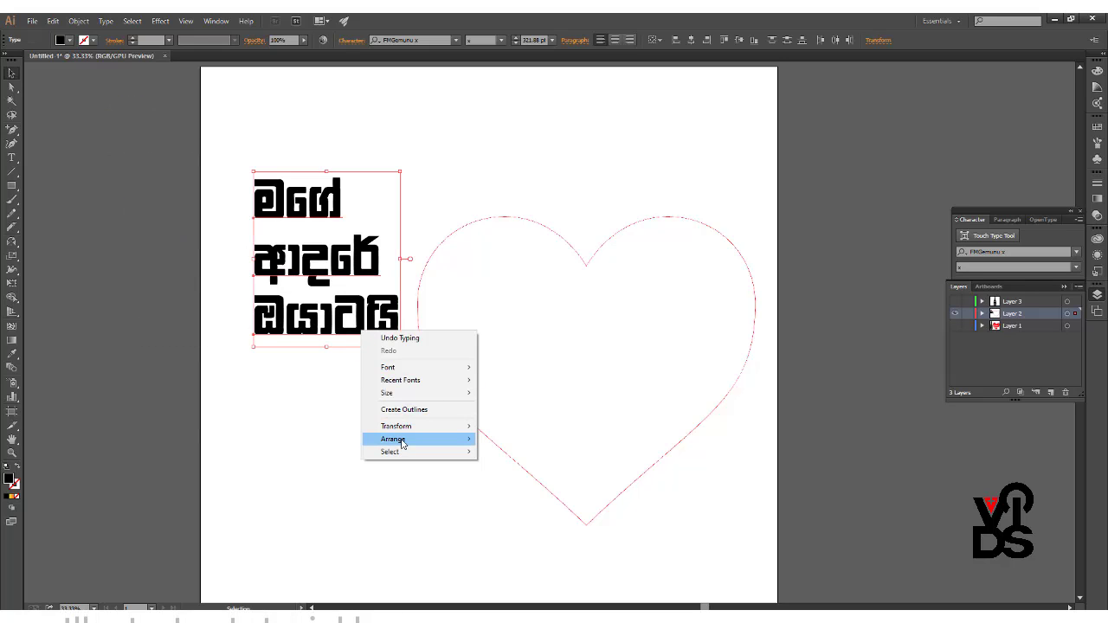
mouse_move(415, 439)
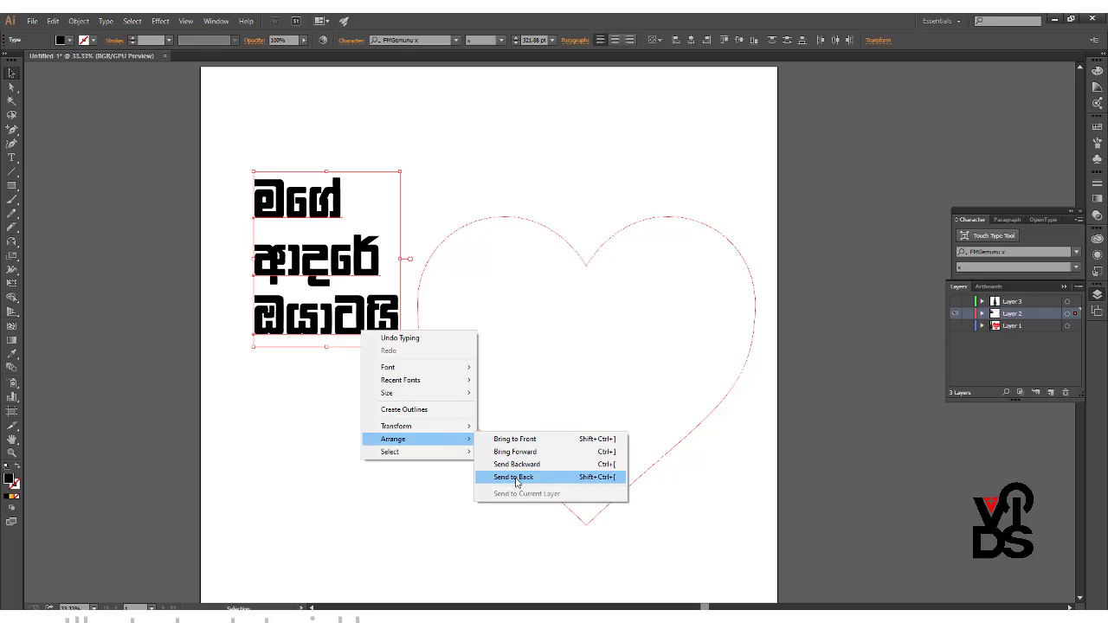
left_click(514, 478)
left_click(184, 357)
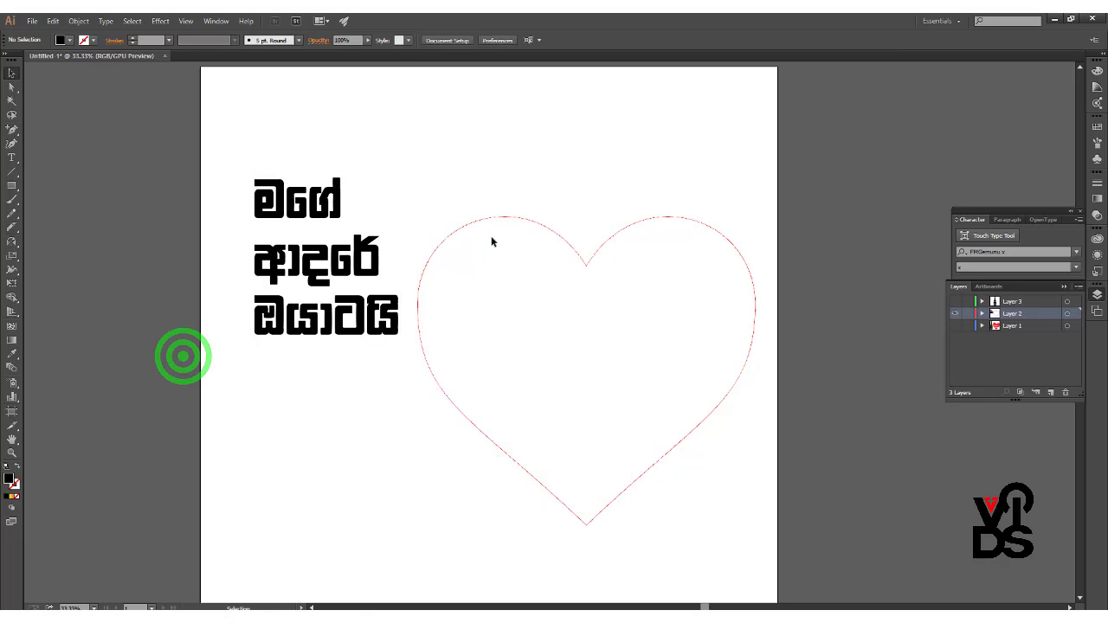
Step: Slice the heart with two wavy Knife cuts, below the lobes and above the tip
left_click(504, 219)
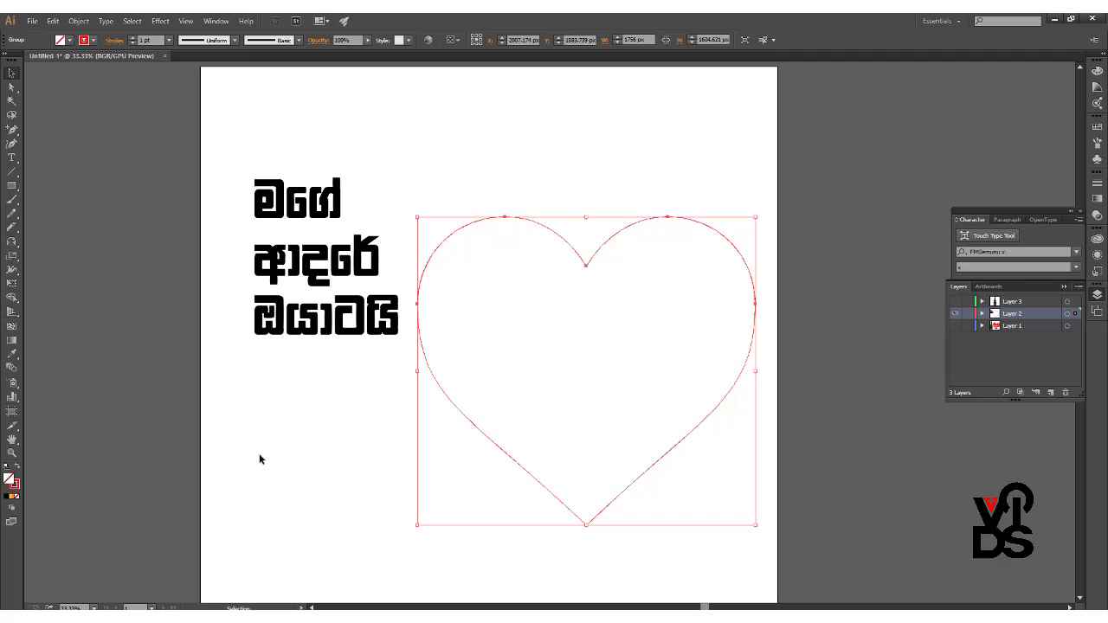
left_click(12, 227)
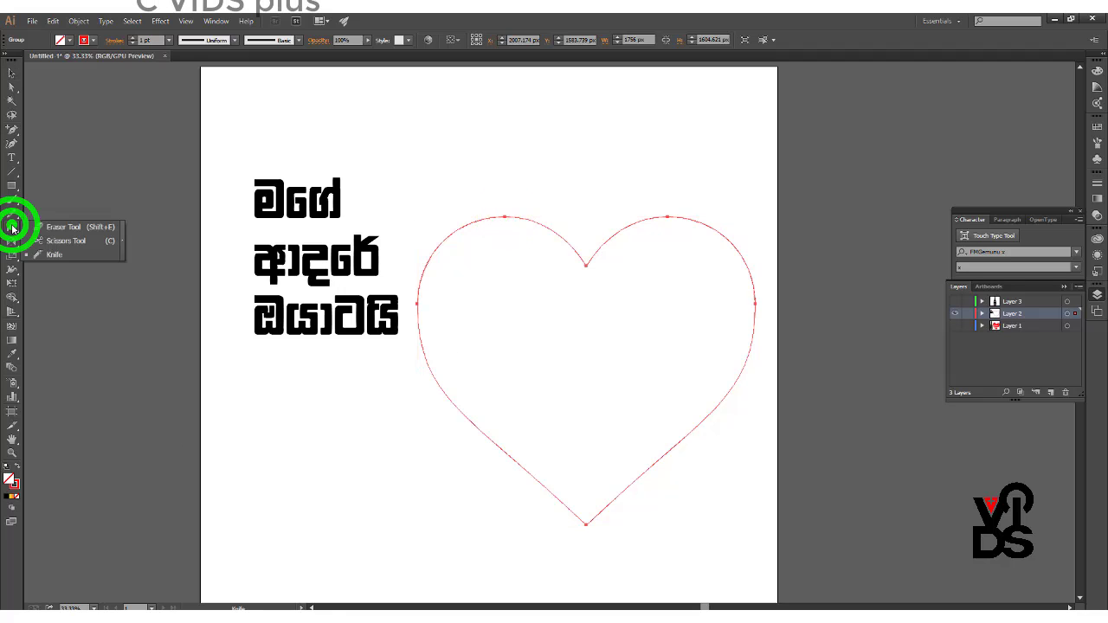
left_click(66, 258)
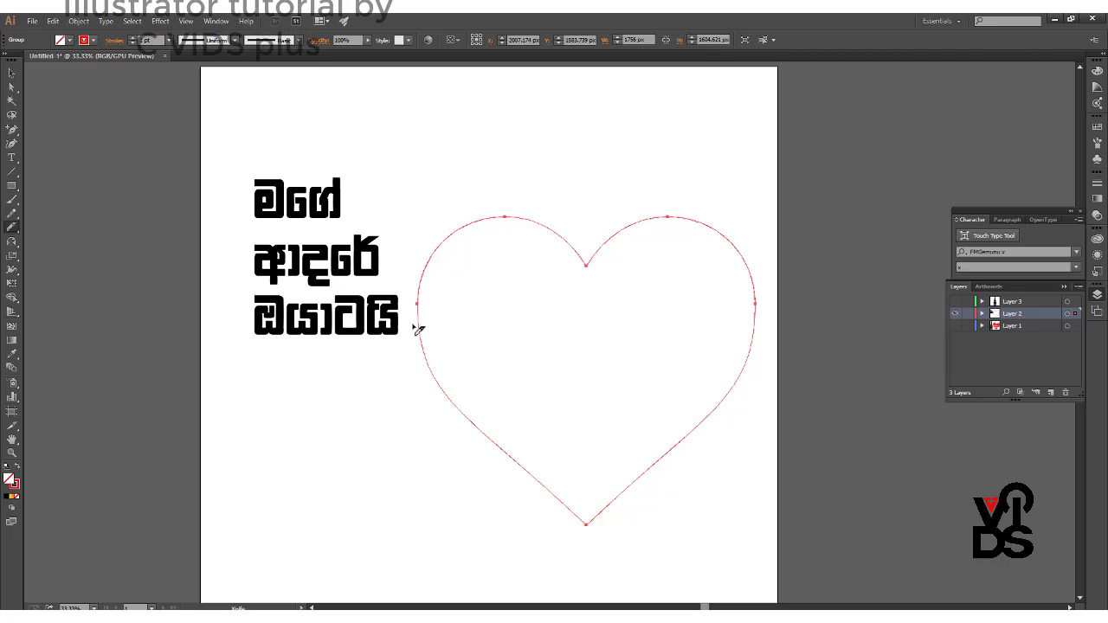
left_click_drag(419, 329, 769, 321)
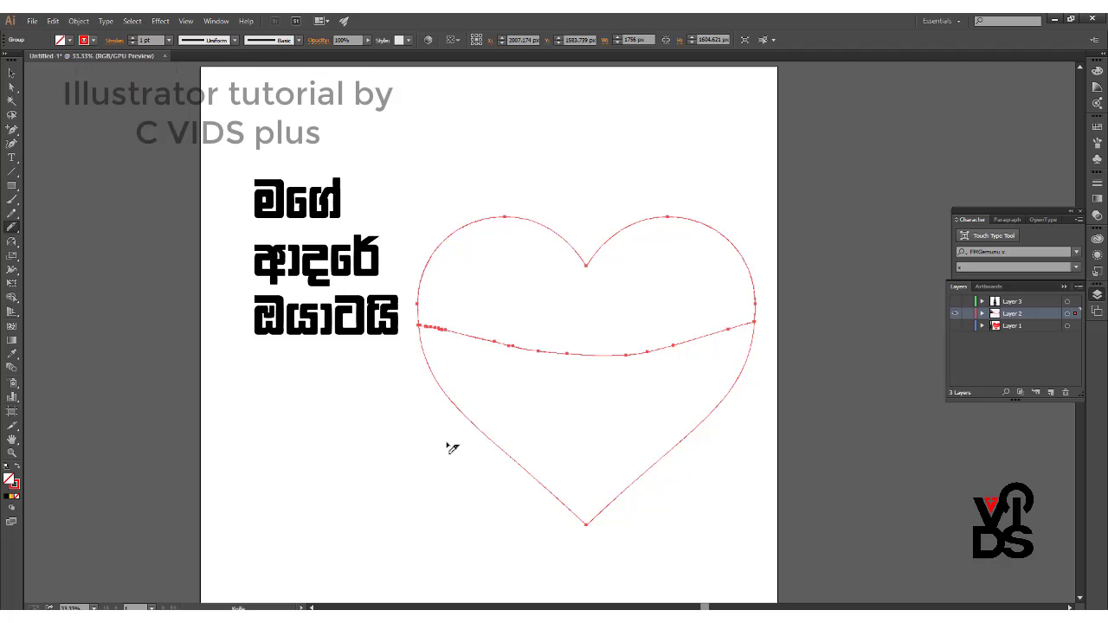
left_click_drag(448, 445, 676, 460)
left_click(9, 75)
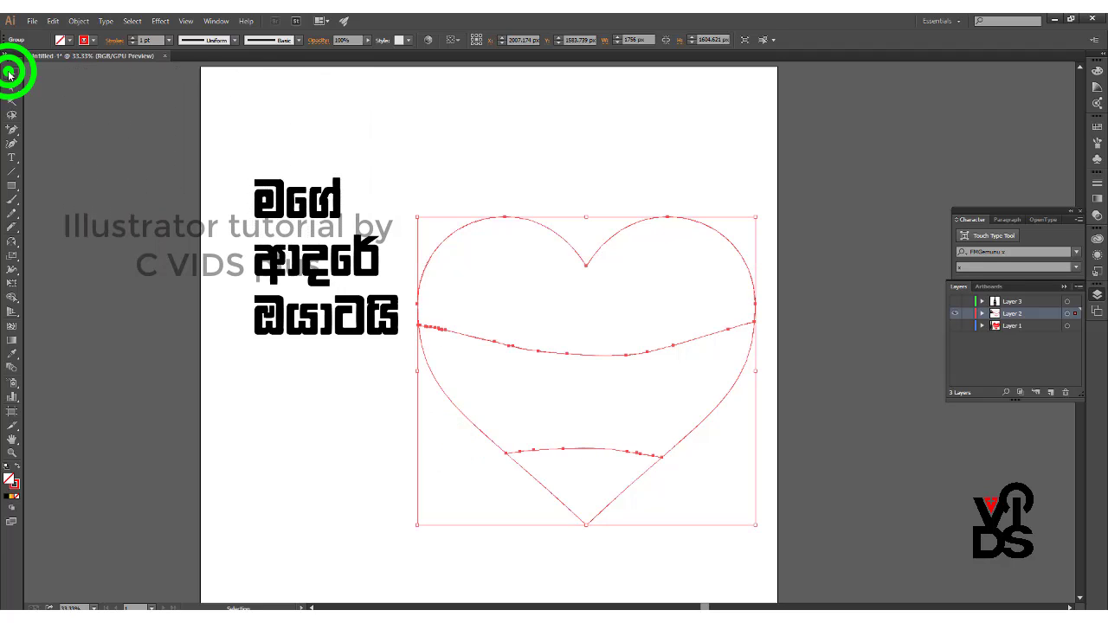
left_click(604, 198)
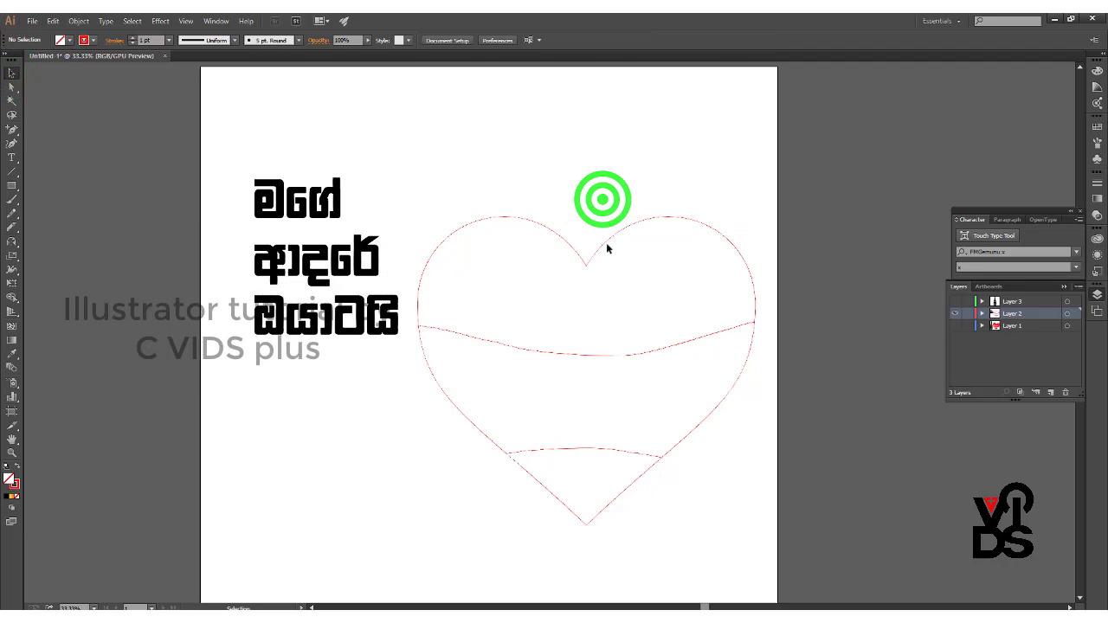
Step: Ungroup the heart, nudge its top piece up and bottom piece down, then select word මගේ with the top piece
left_click(607, 245)
right_click(608, 244)
left_click(647, 312)
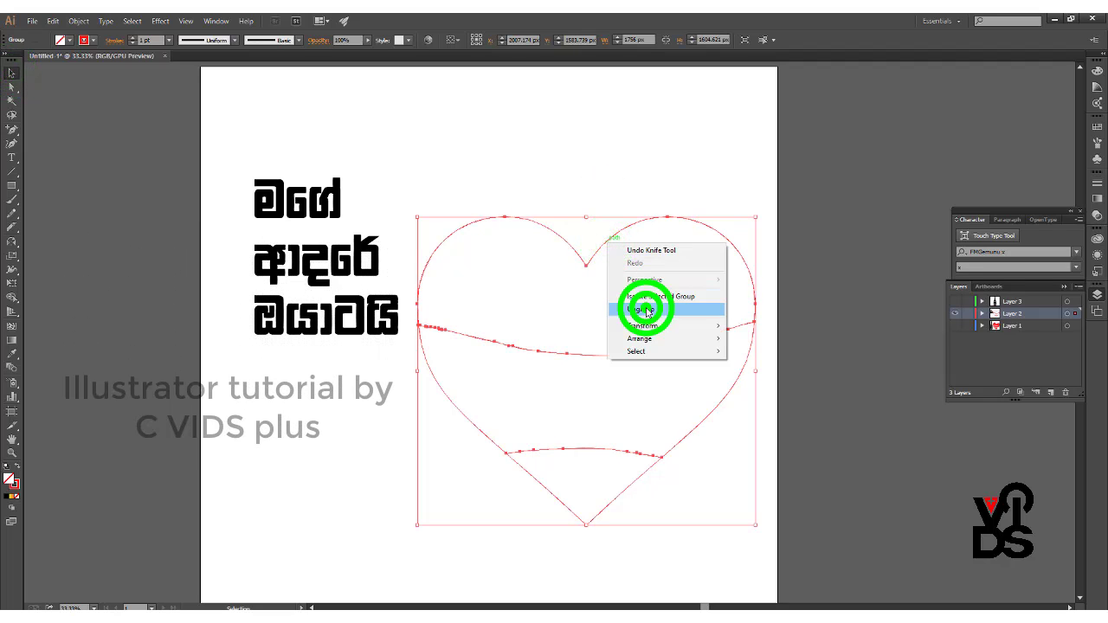
left_click(608, 180)
left_click_drag(631, 228, 632, 217)
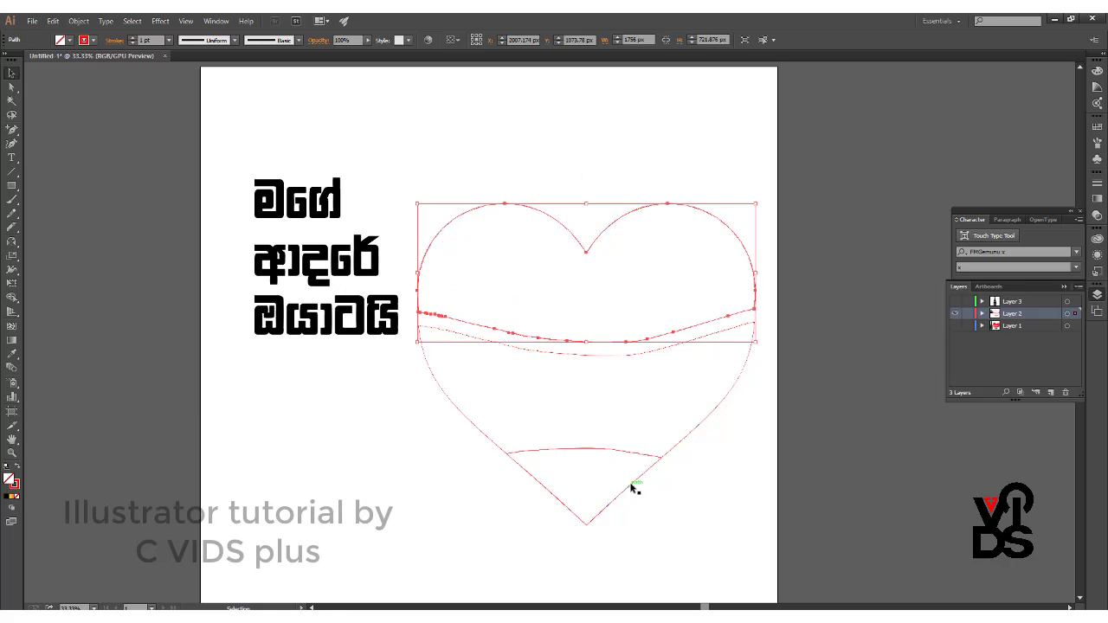
left_click_drag(629, 477, 630, 489)
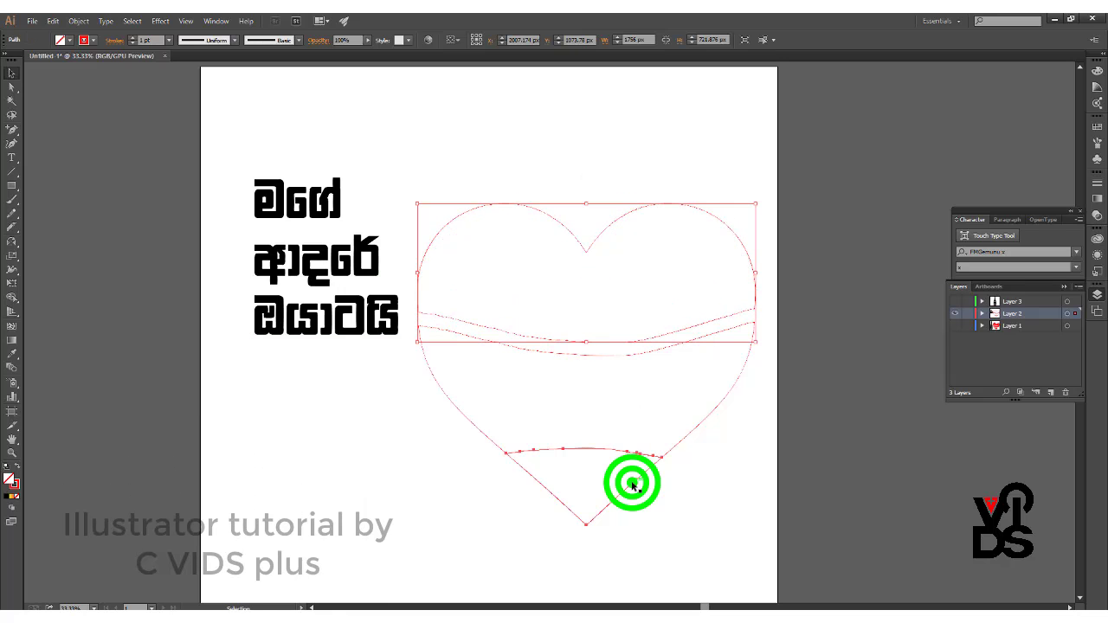
left_click(725, 483)
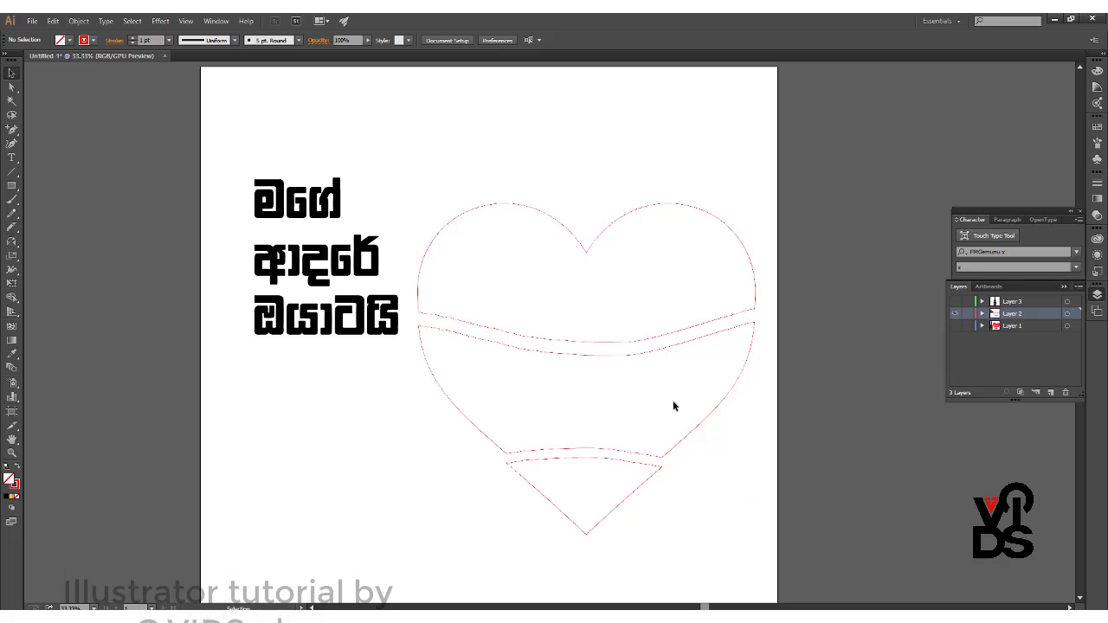
left_click(336, 210)
left_click(470, 209, "shift")
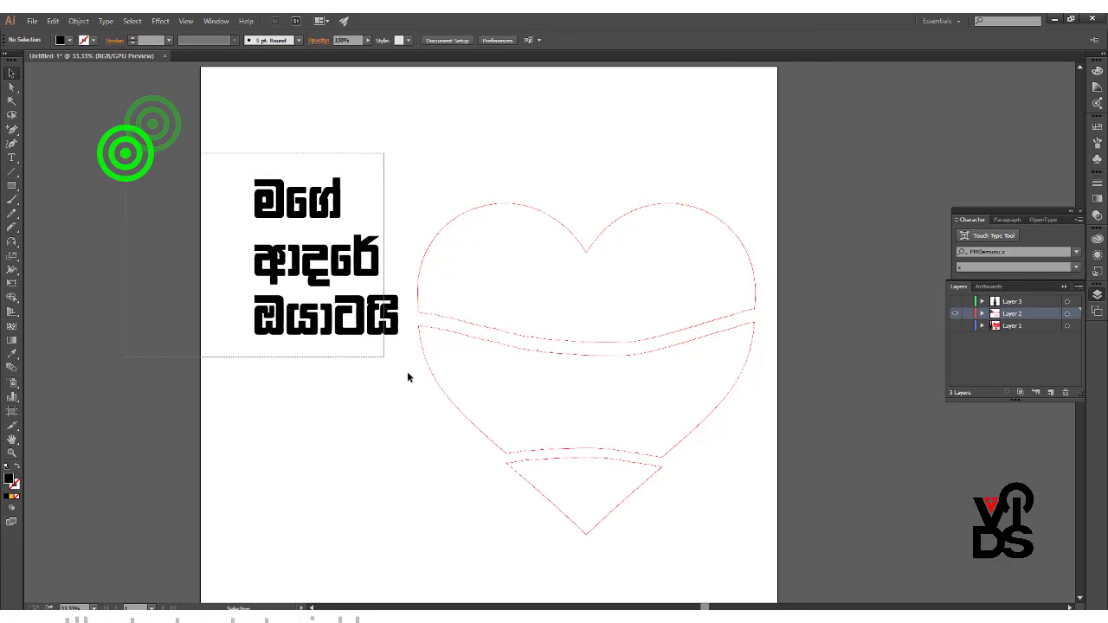
Step: Fill the whole Sinhala text block with red (FF0000), then reselect මගේ with the top heart piece
left_click_drag(125, 154, 409, 377)
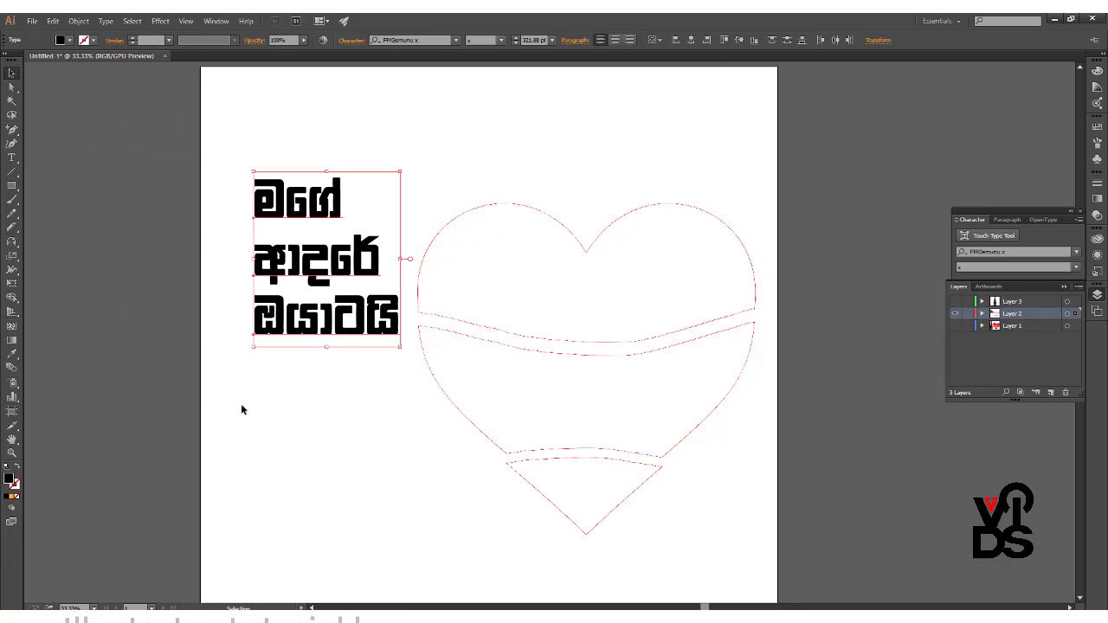
double_click(10, 482)
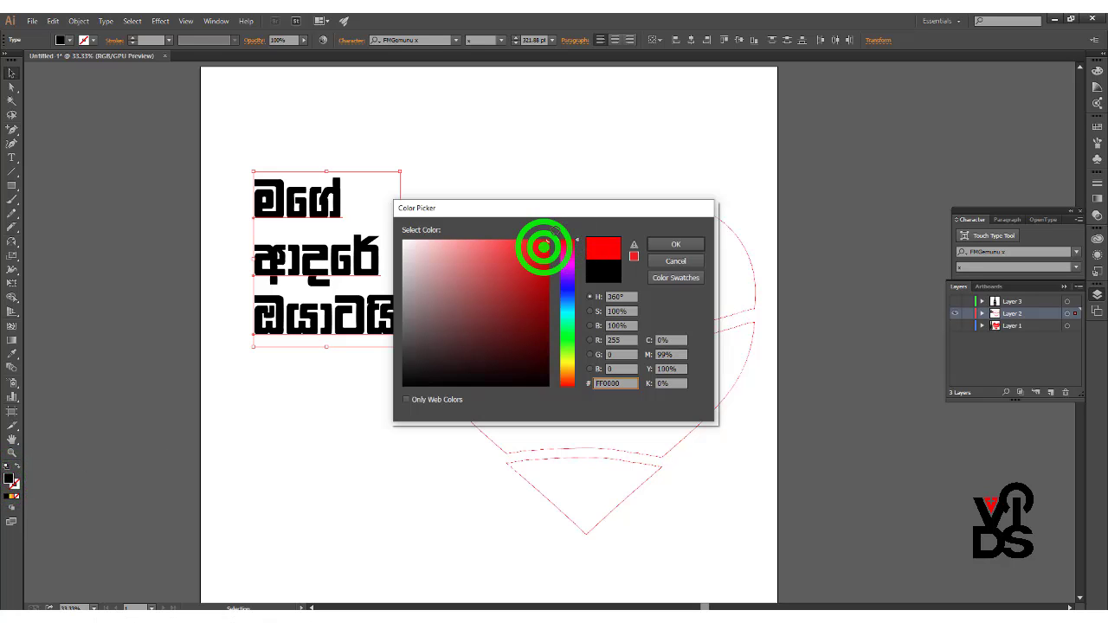
left_click(657, 248)
left_click(507, 165)
left_click(336, 206)
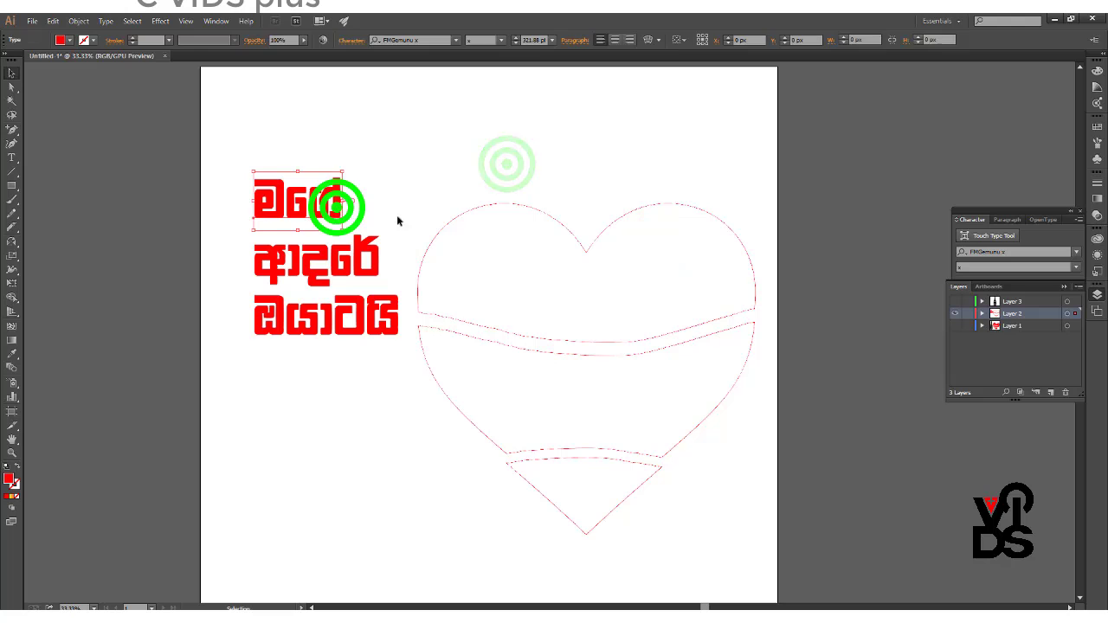
left_click(450, 221, "shift")
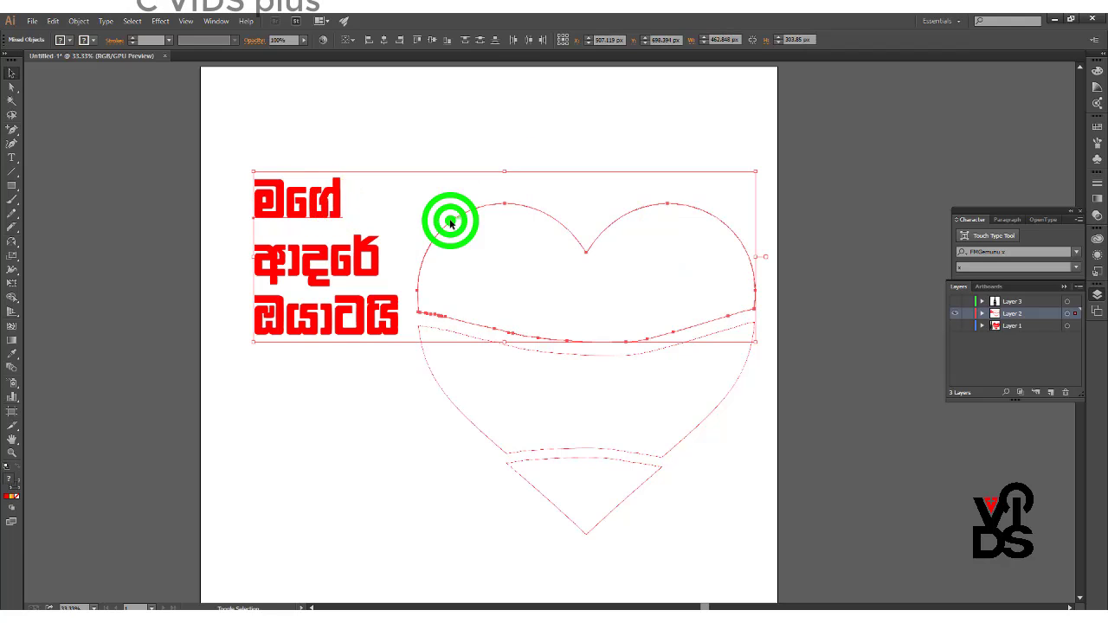
Step: Envelope-distort the first word into the top heart band and the second word into the middle band
left_click(78, 21)
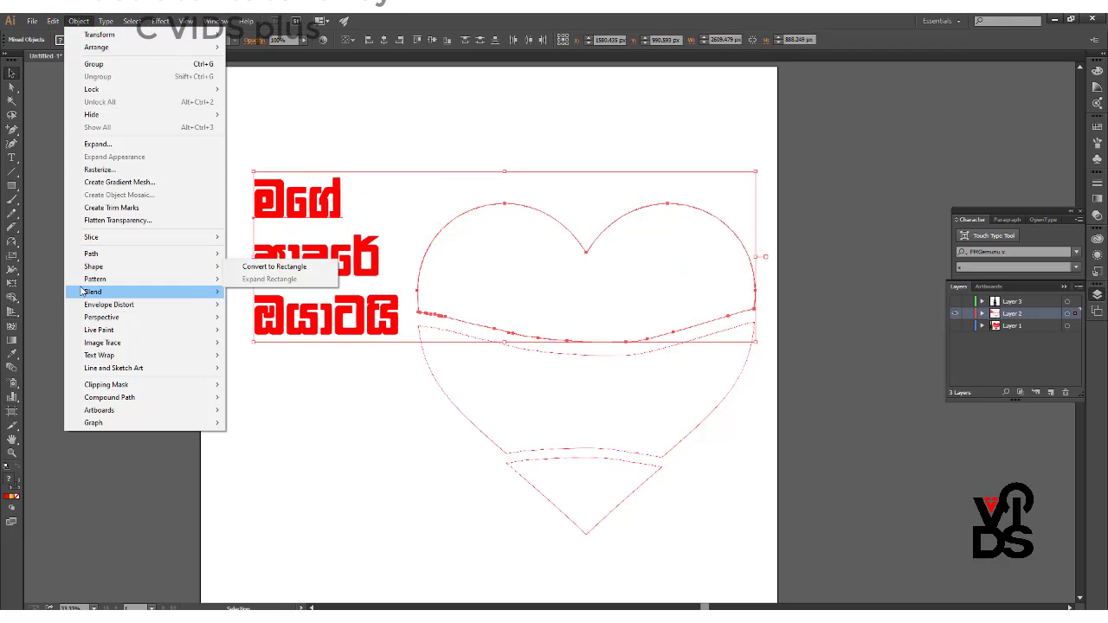
mouse_move(109, 305)
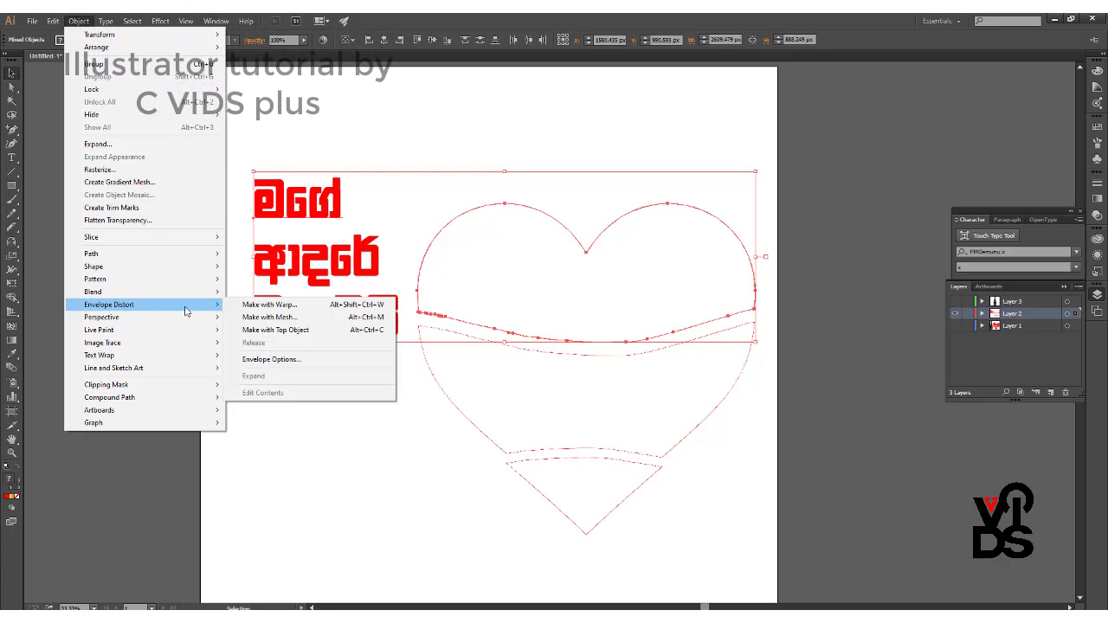
left_click(254, 329)
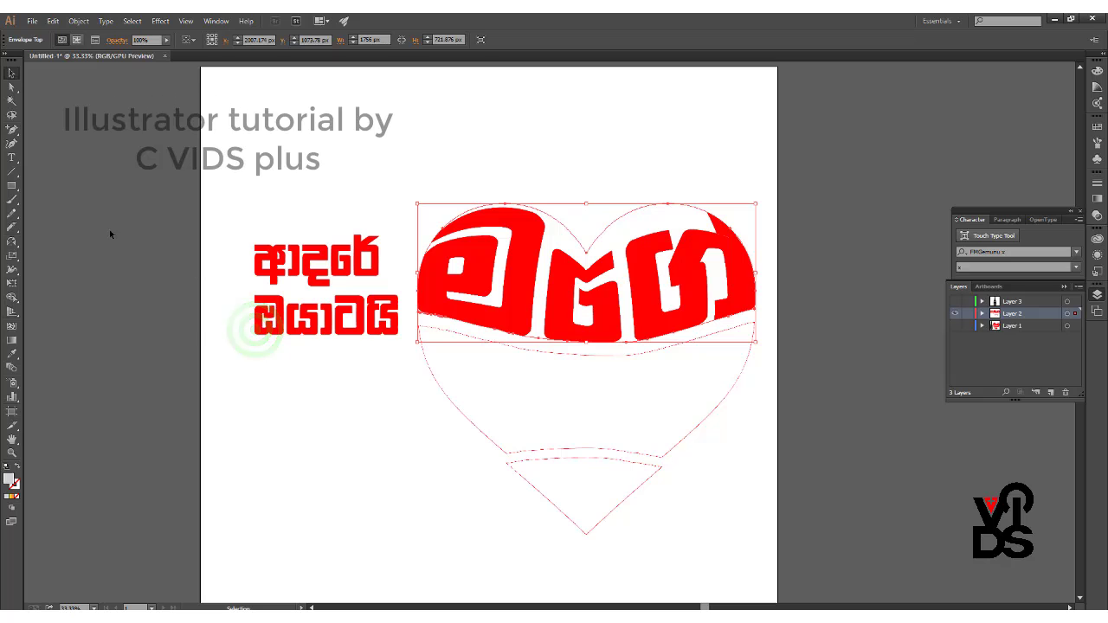
left_click(83, 204)
left_click(303, 271)
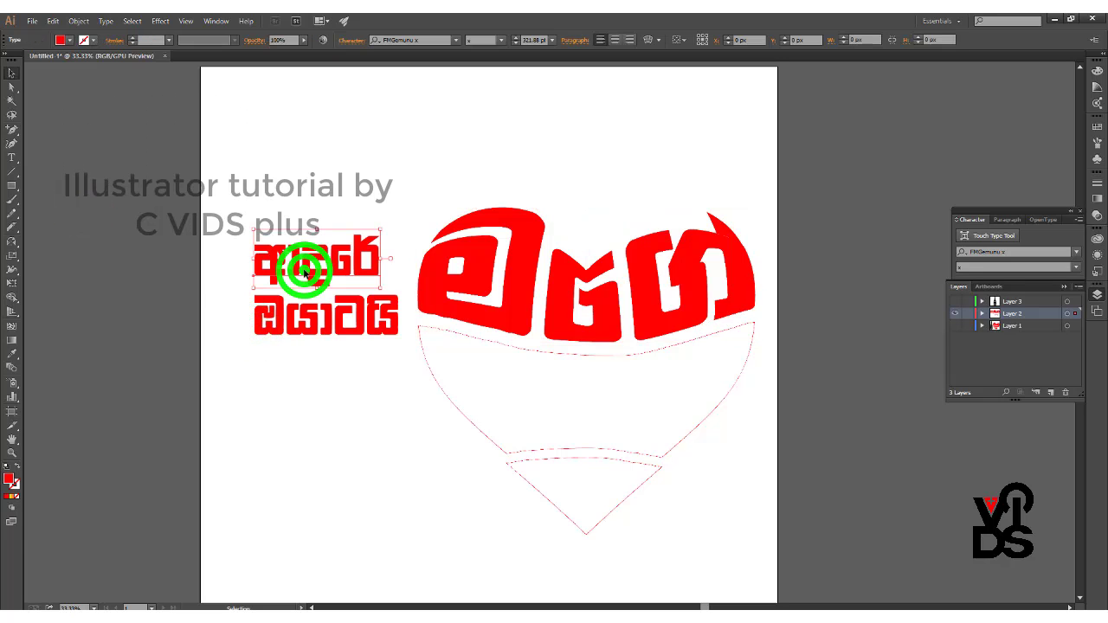
left_click(483, 340, "shift")
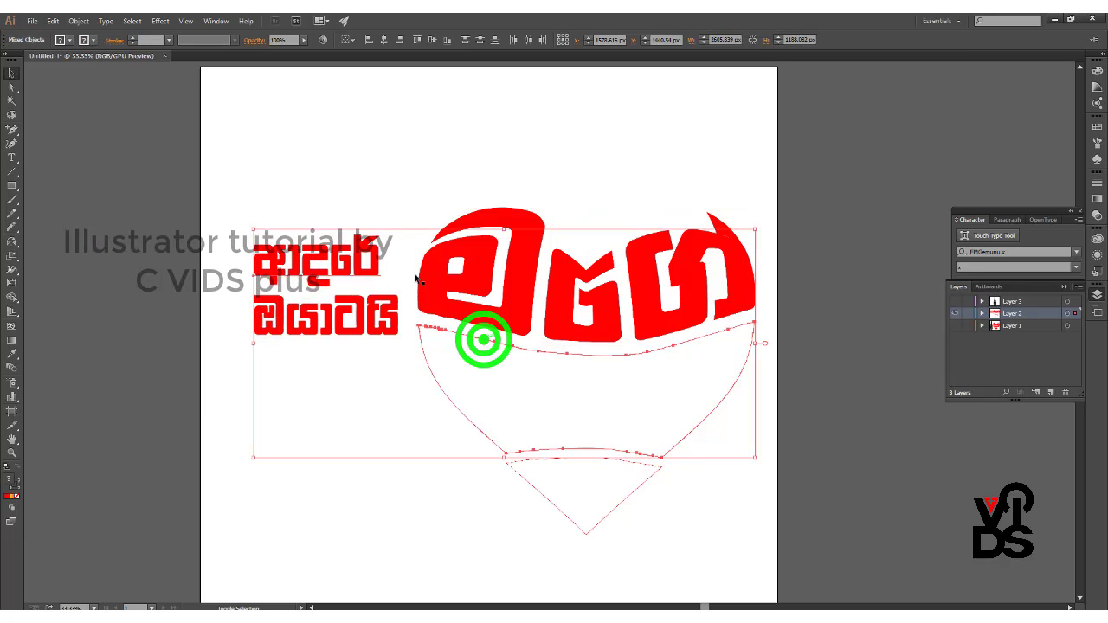
left_click(78, 20)
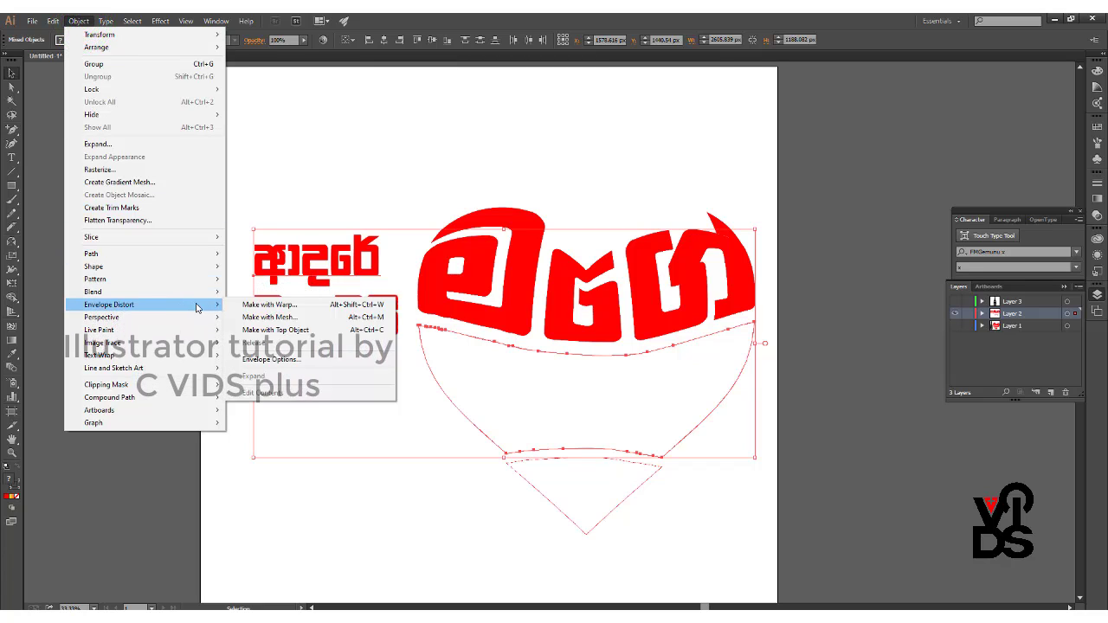
left_click(253, 327)
left_click(76, 248)
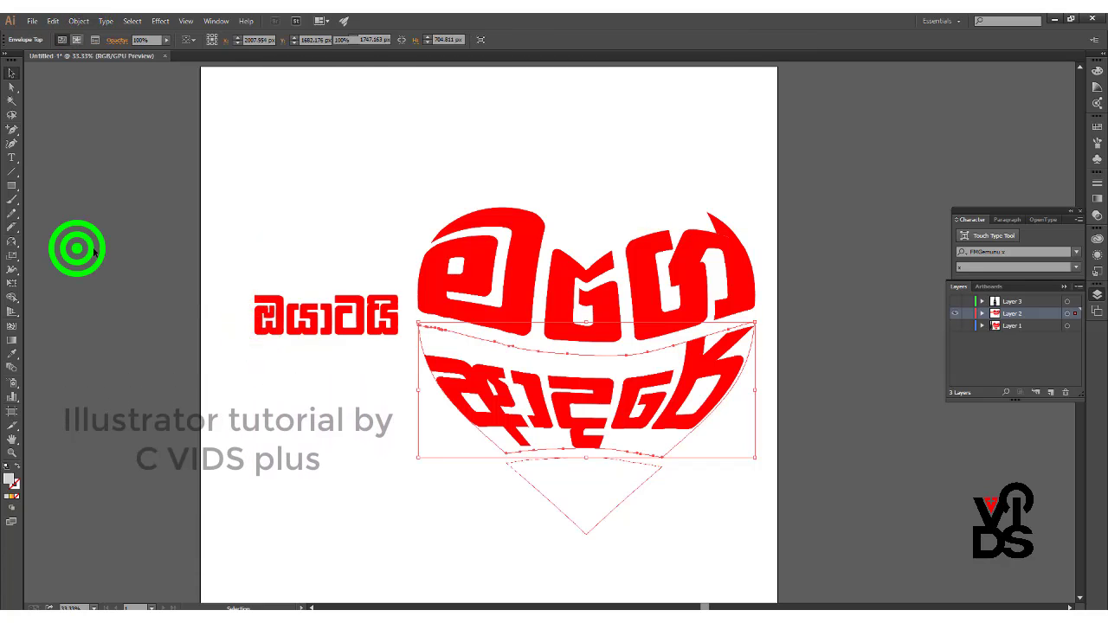
Step: Envelope-distort the word ඔයාටයි into the heart's bottom tip
left_click(360, 322)
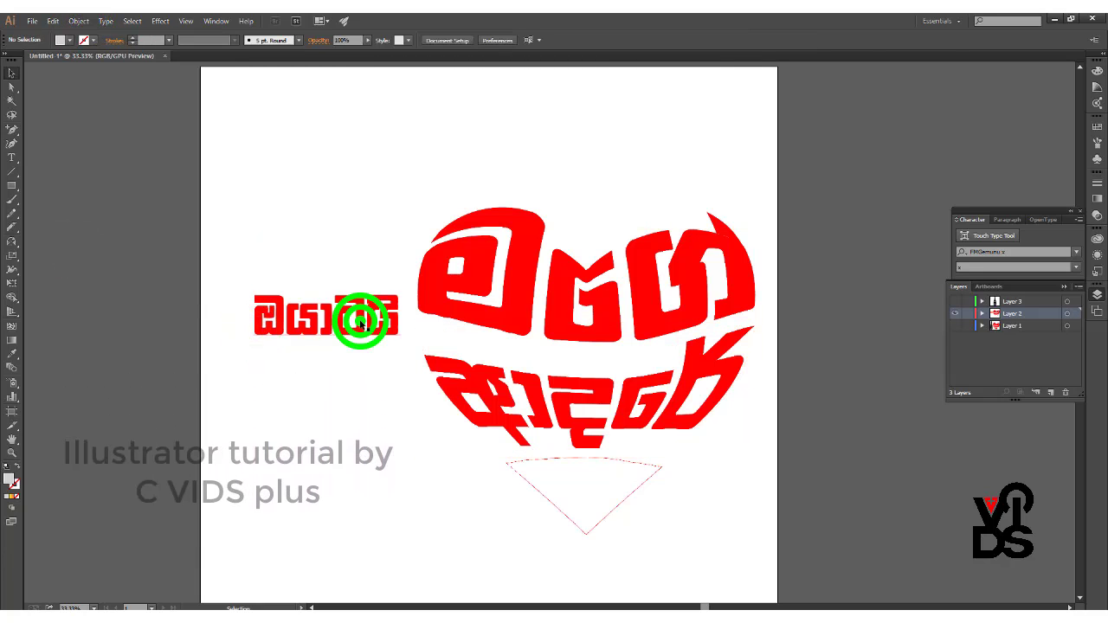
left_click(560, 457, "shift")
left_click(78, 26)
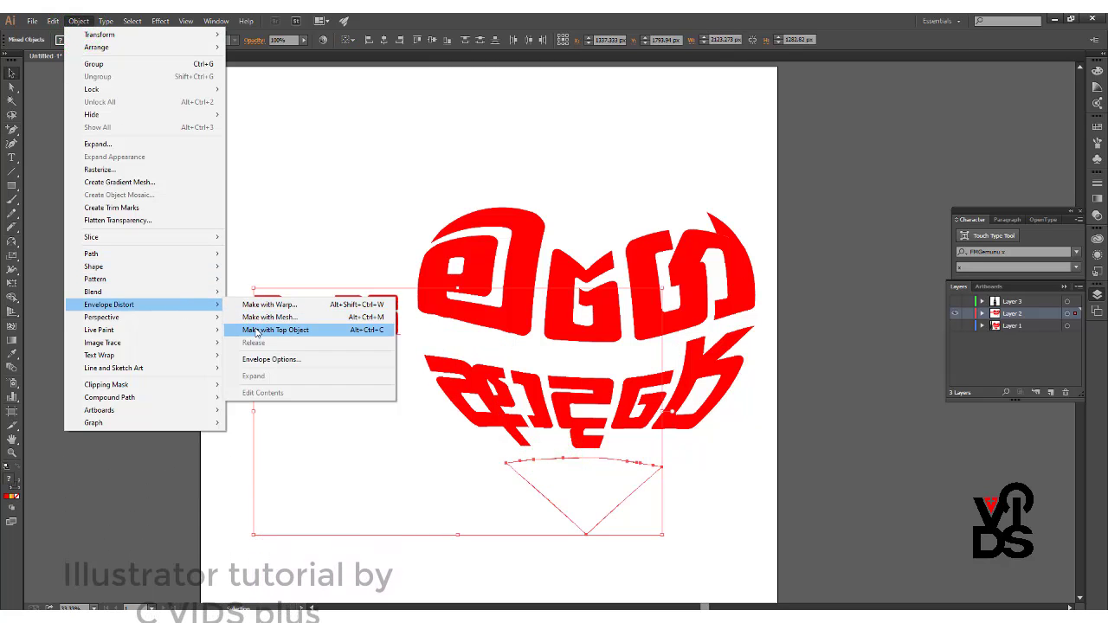
left_click(260, 330)
left_click(130, 242)
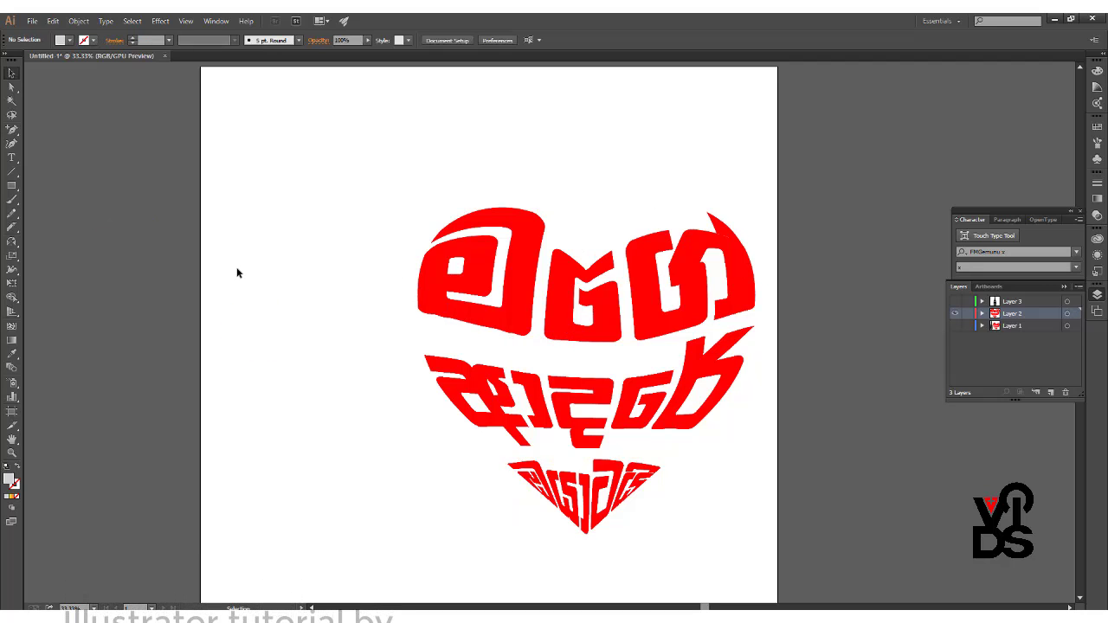
Step: Zoom out and drag the red word heart left to centre it on the artboard
scroll(257, 274, "down", 1)
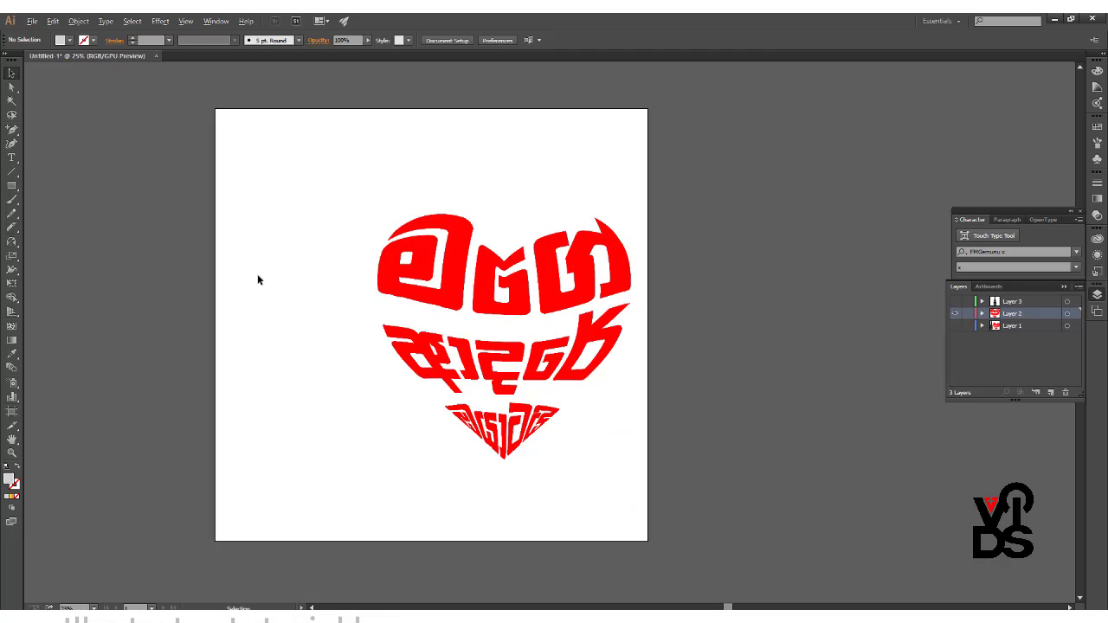
left_click_drag(733, 513, 731, 506)
left_click(731, 507)
left_click(580, 310)
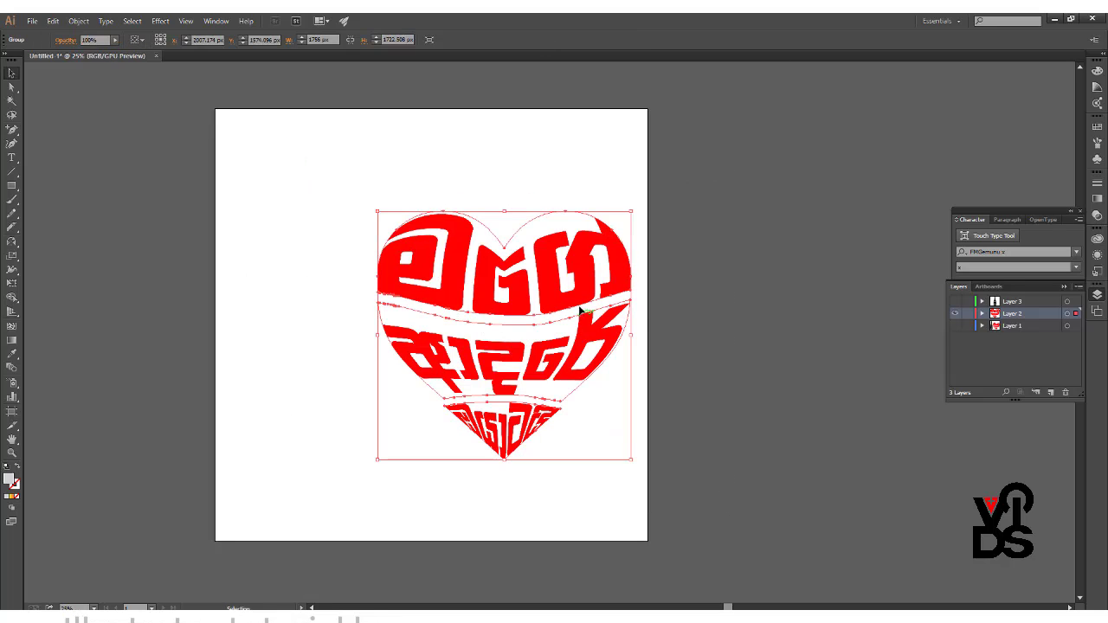
left_click_drag(580, 310, 504, 302)
left_click(753, 281)
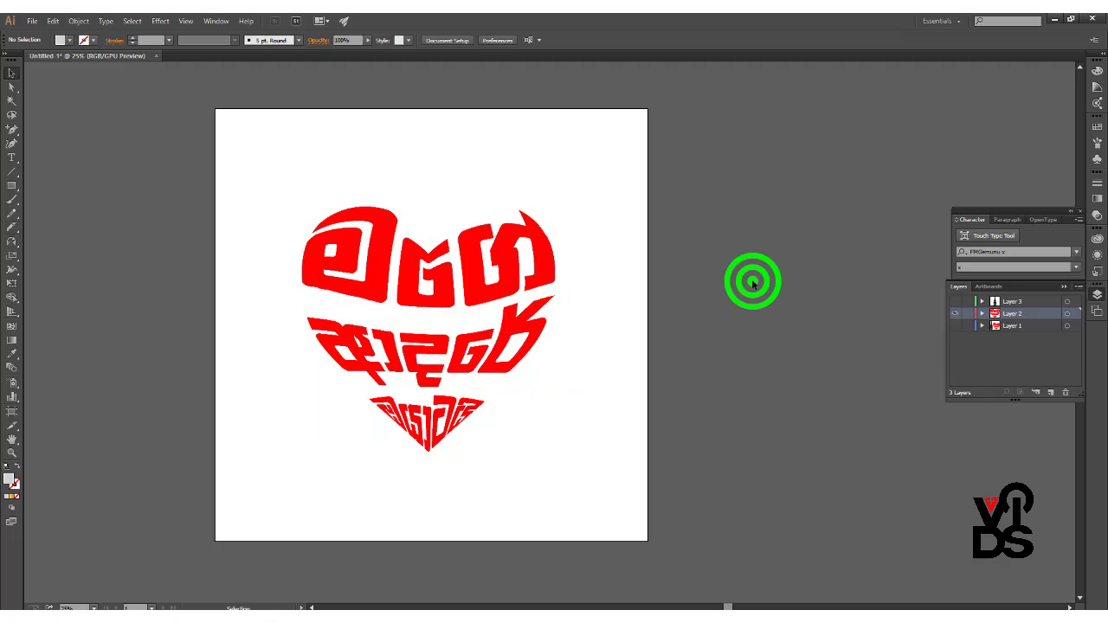